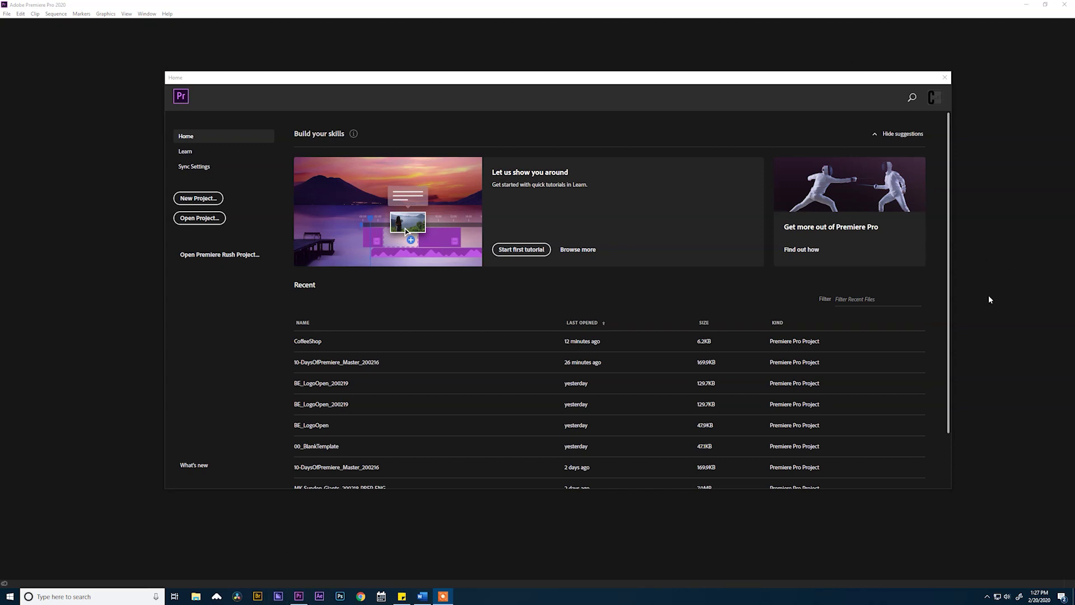
Start a new project named CoffeeShop_Day01 and set its Captured Video scratch disk to the zSCRATCH folder on the RENDER (Z:) drive.
click(193, 201)
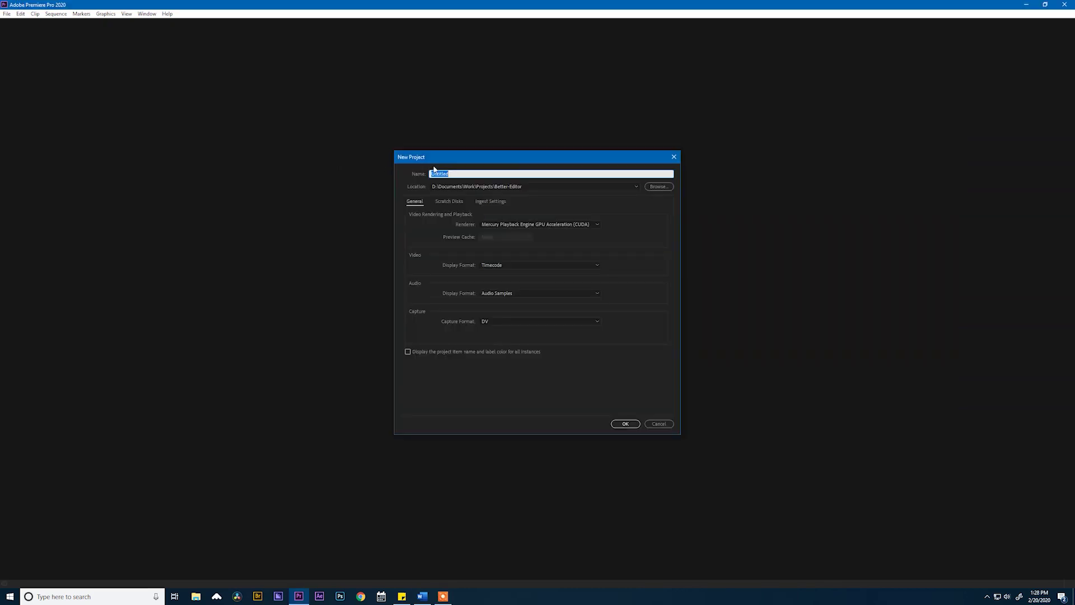
text(CoffeeShop_Day01)
click(448, 202)
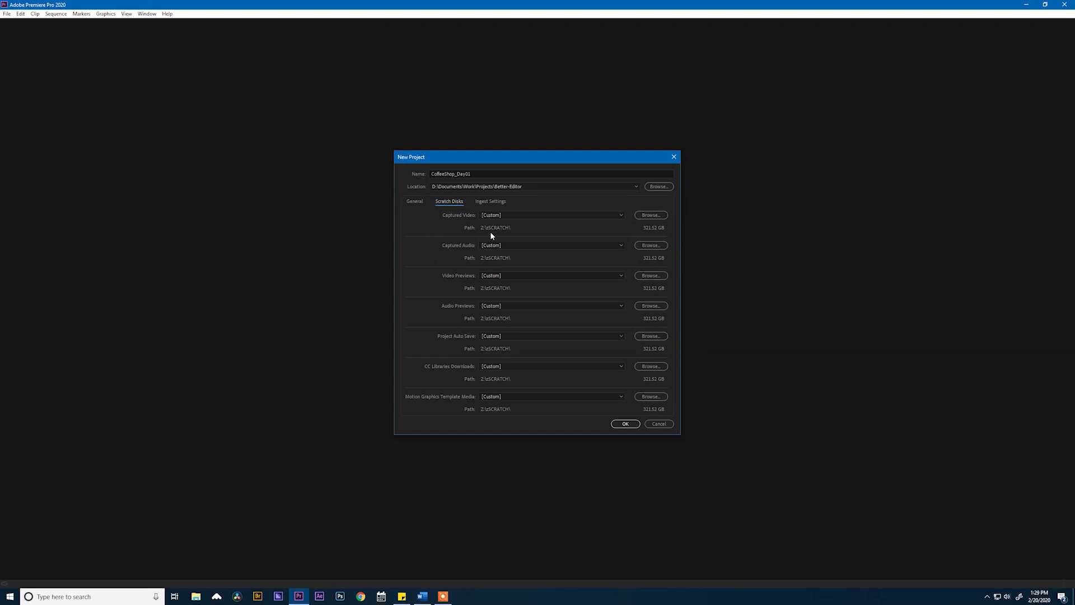
click(650, 218)
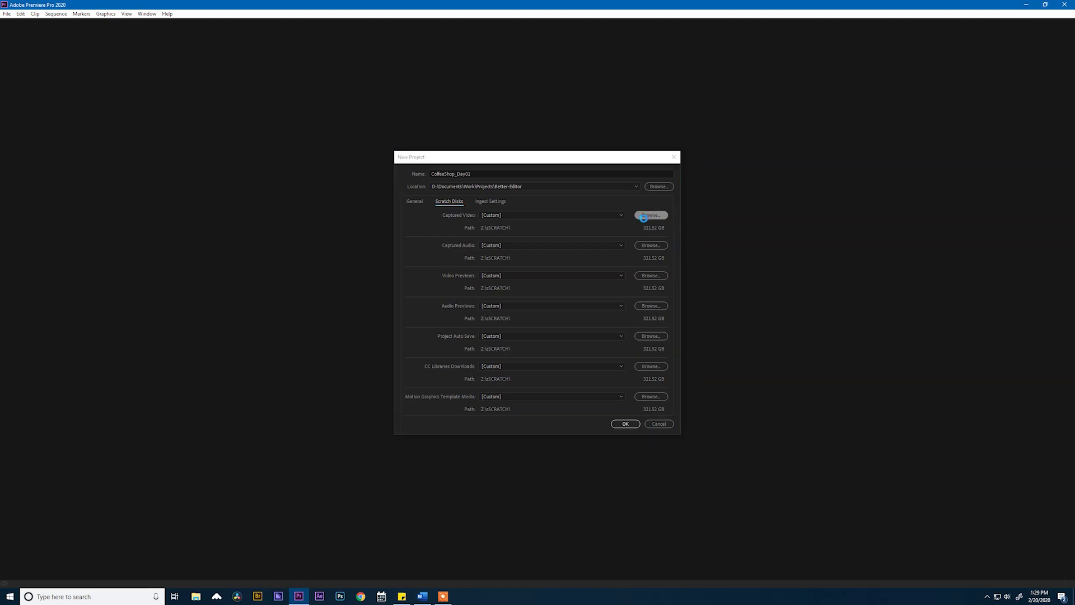
click(434, 458)
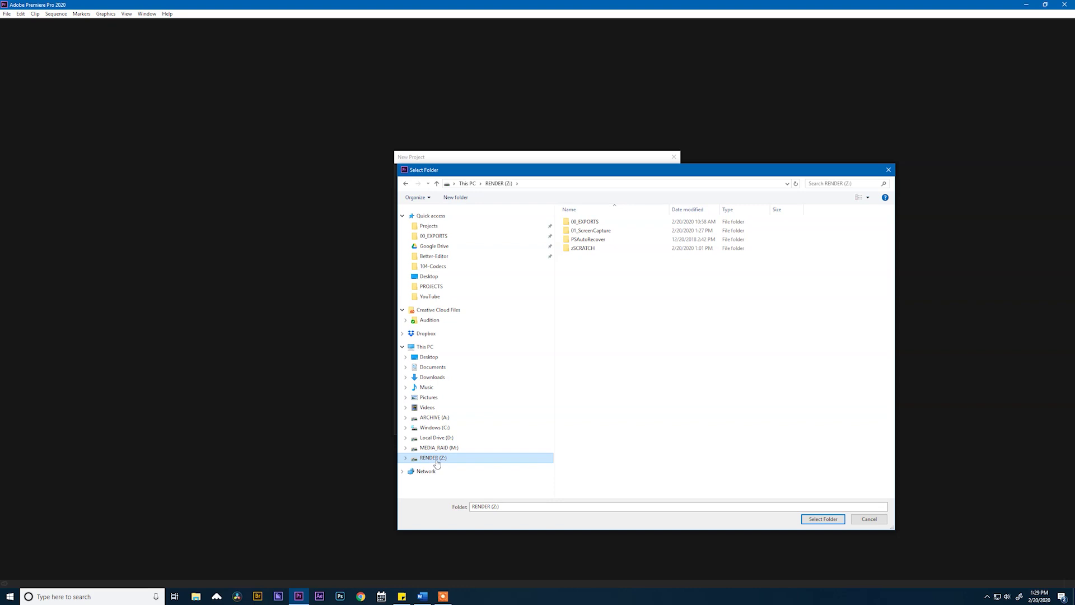
click(591, 249)
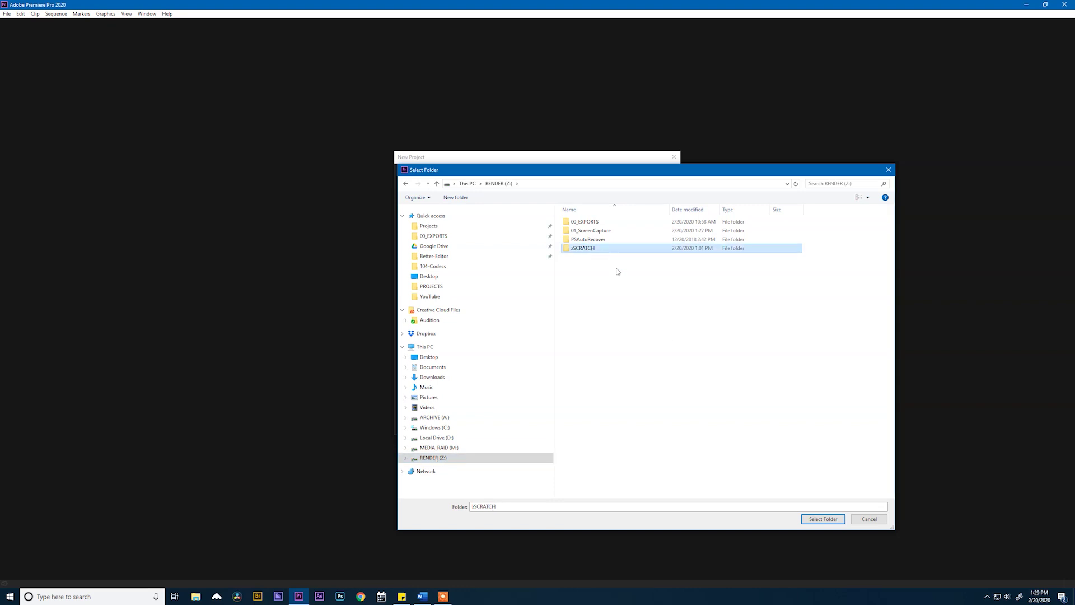
click(822, 520)
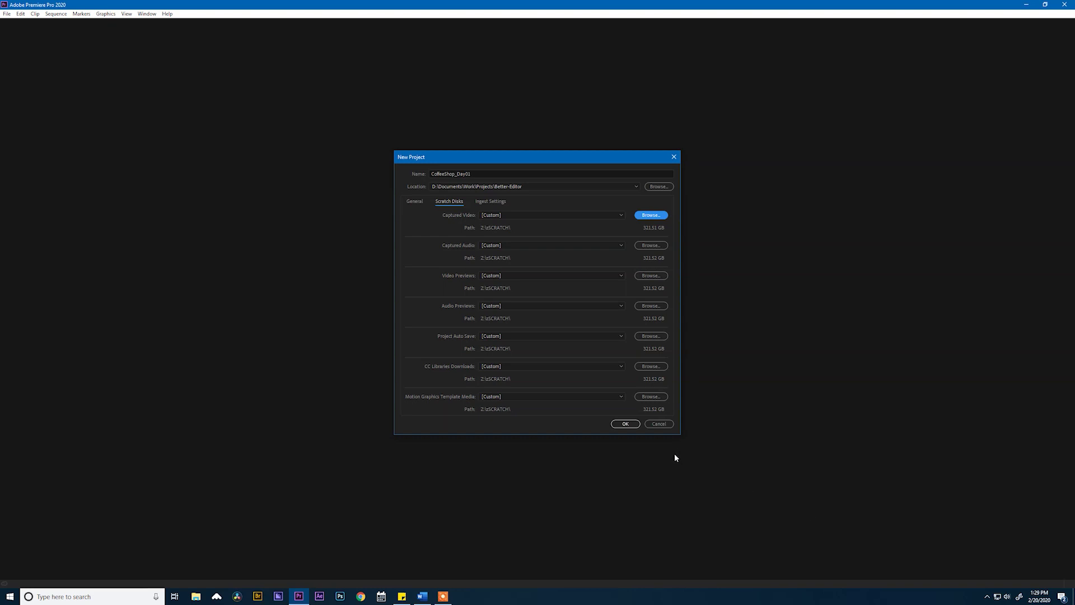
Use the same zSCRATCH folder for the remaining scratch disk locations and create the project.
click(653, 249)
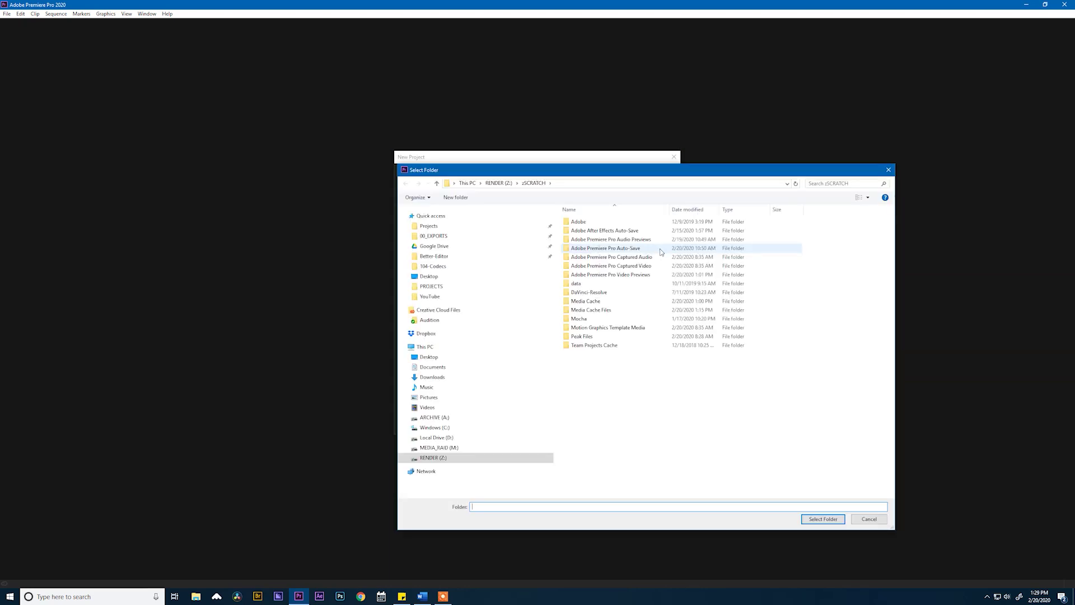
key(Escape)
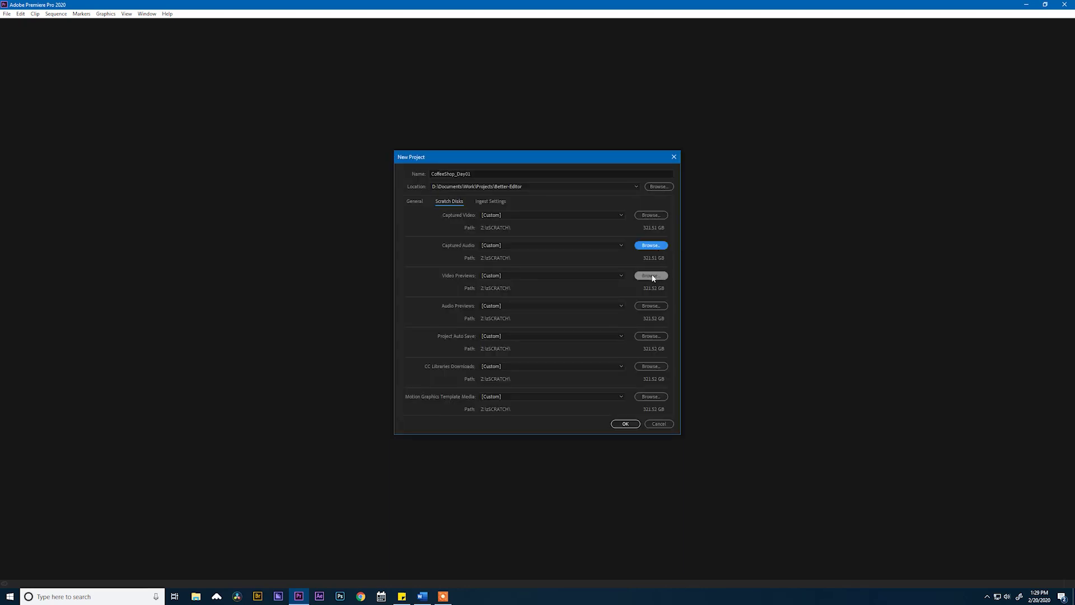
click(651, 275)
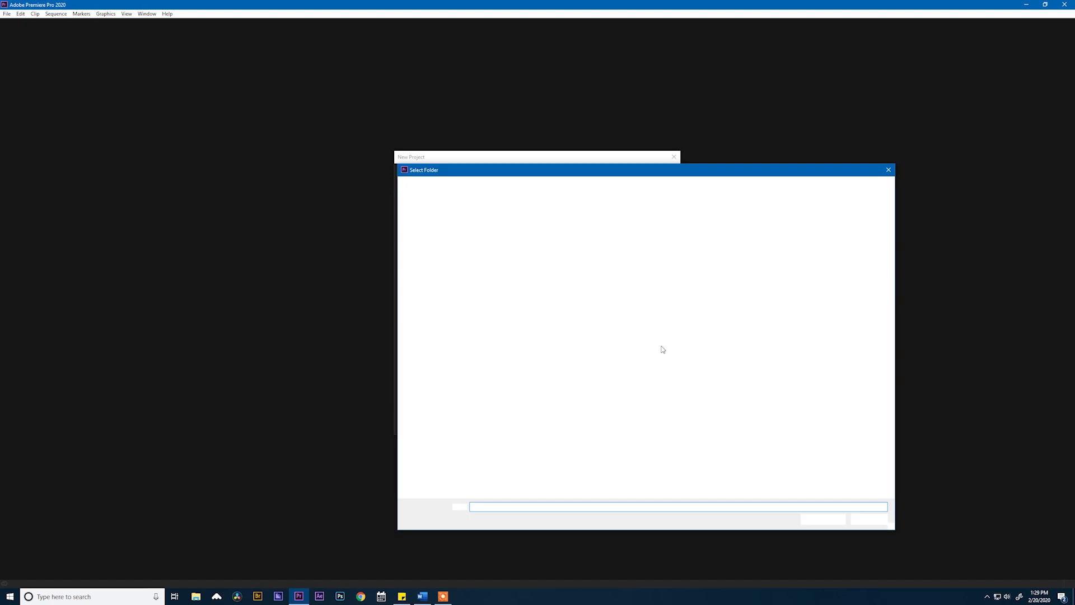
key(Return)
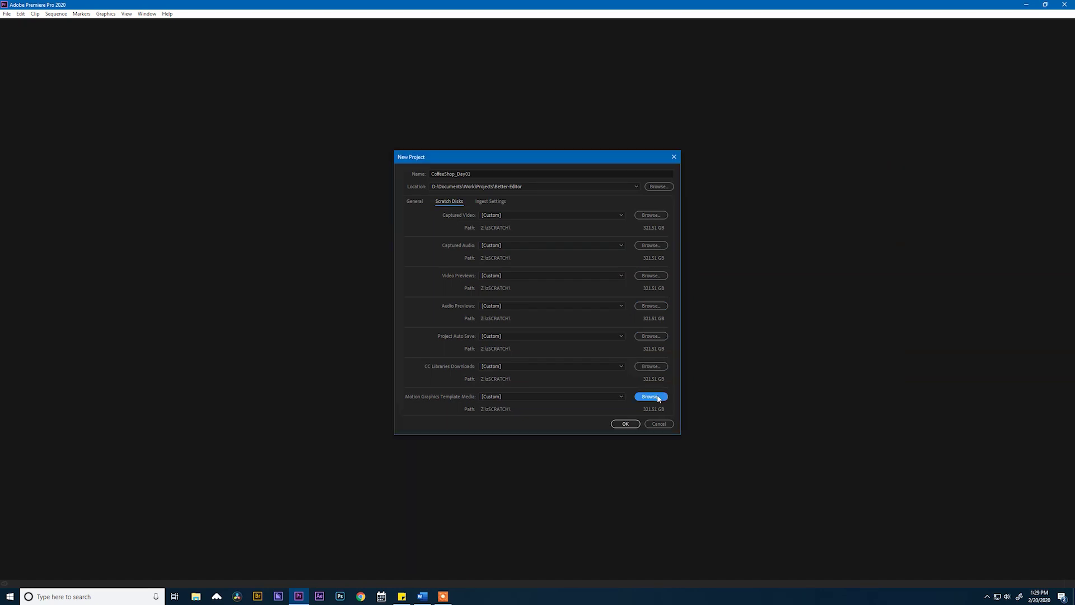
click(624, 423)
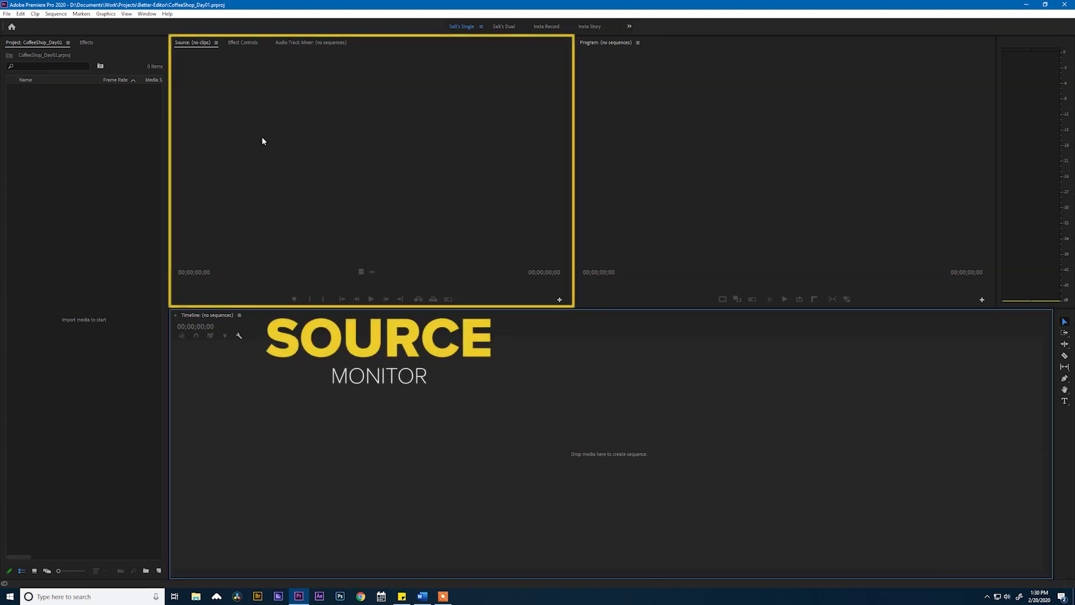
Examine the Source and Program monitors and the Presets and Audio Effects folders among the available effects.
click(188, 45)
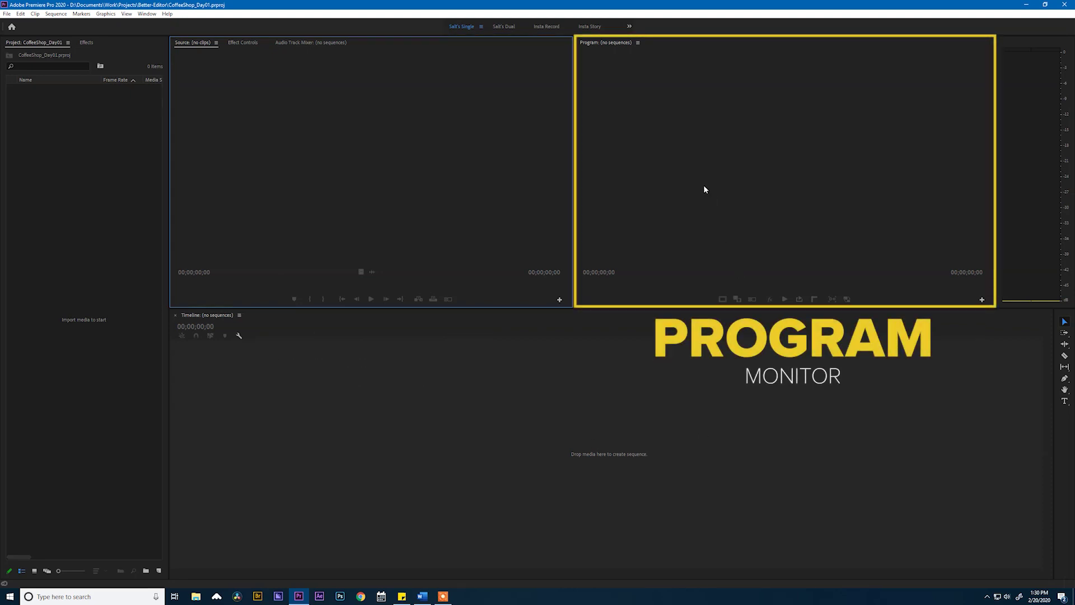
click(728, 176)
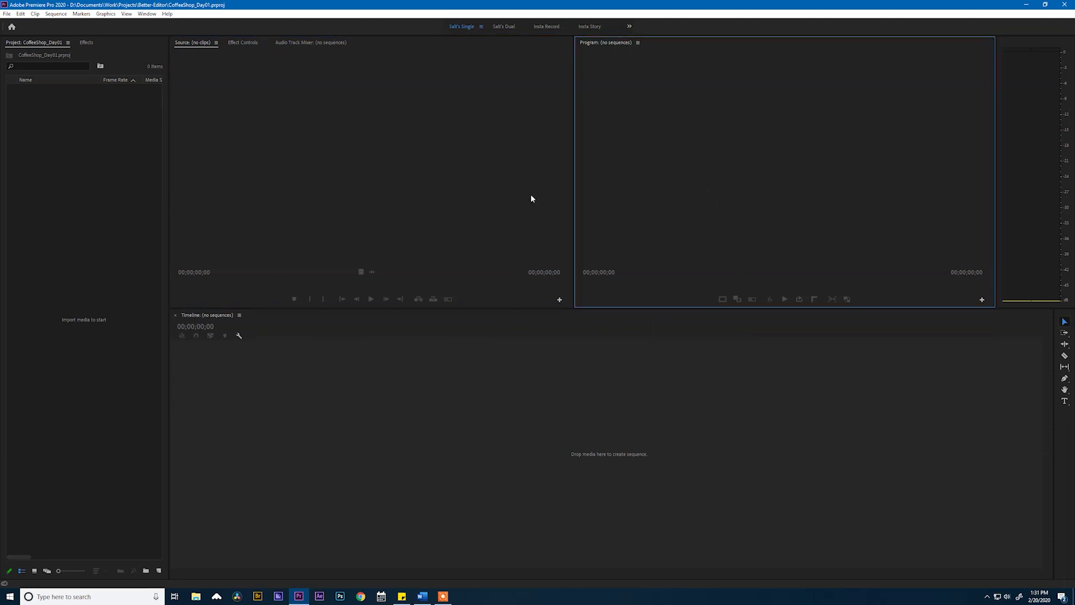
click(86, 43)
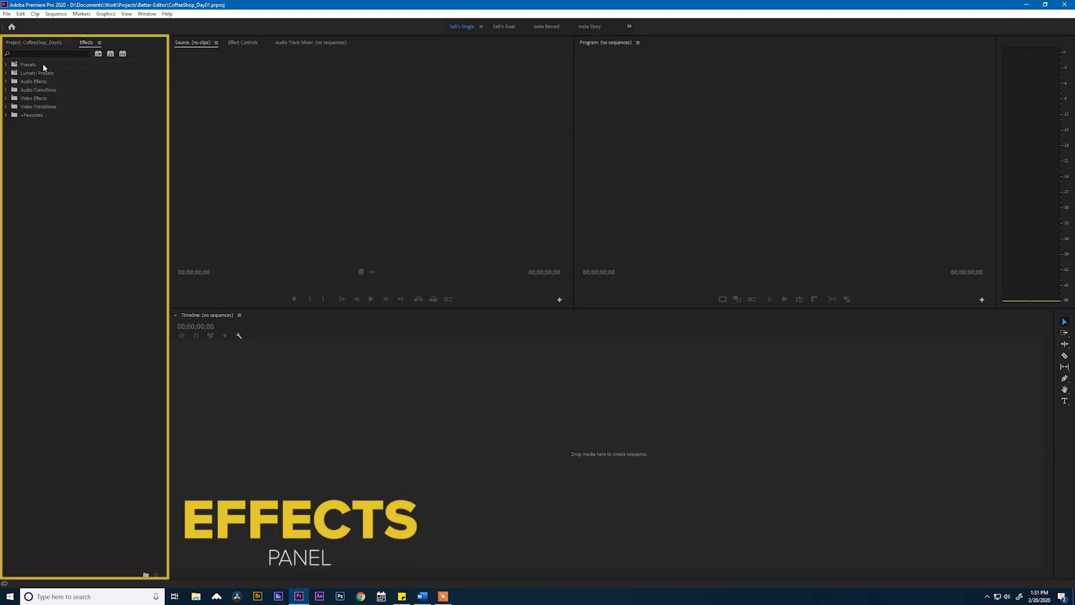
click(8, 66)
click(7, 66)
click(7, 82)
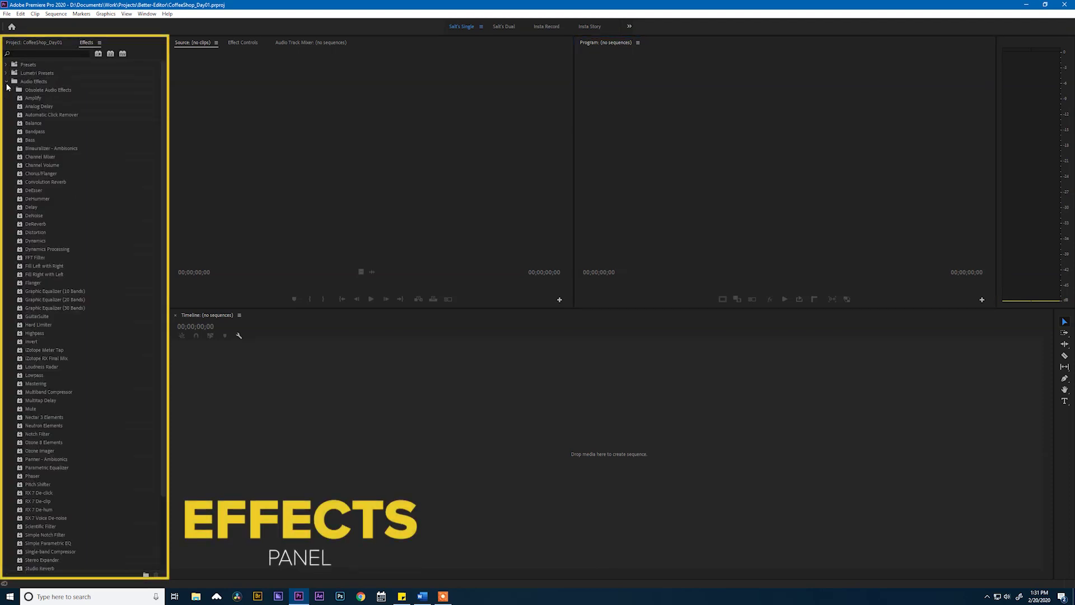
click(7, 82)
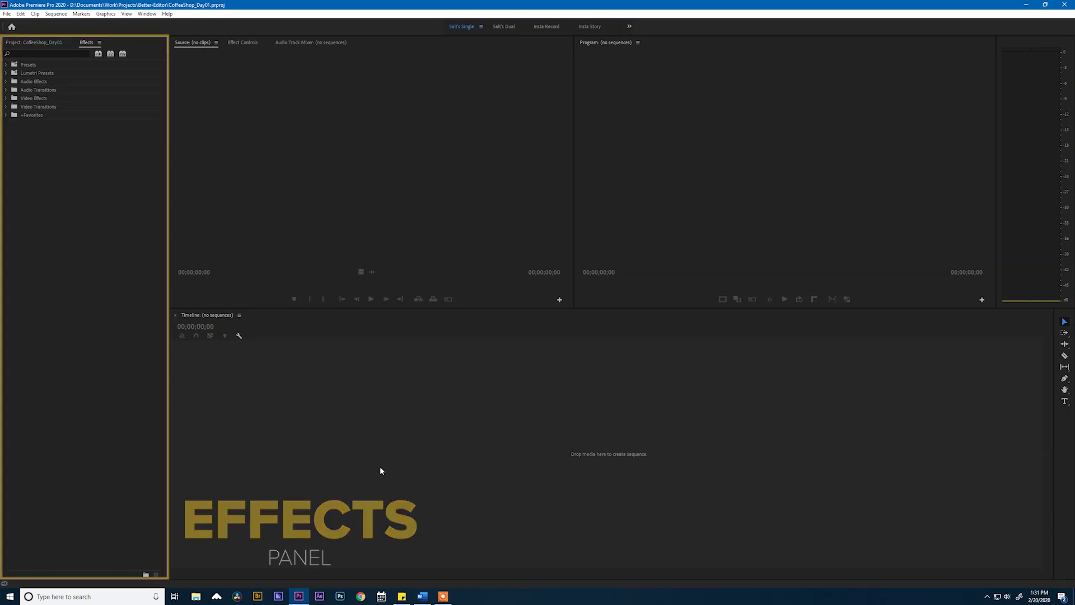
Show the Effect Controls and try the Track Select Forward, Slip, Pen and Hand tools, returning to the Selection tool.
click(249, 43)
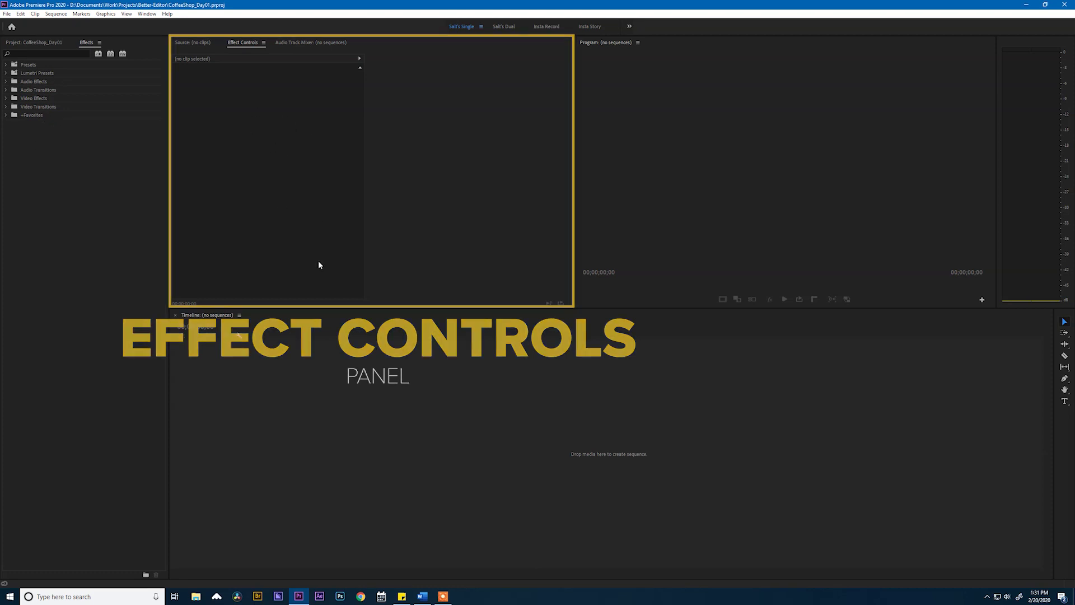
click(1065, 333)
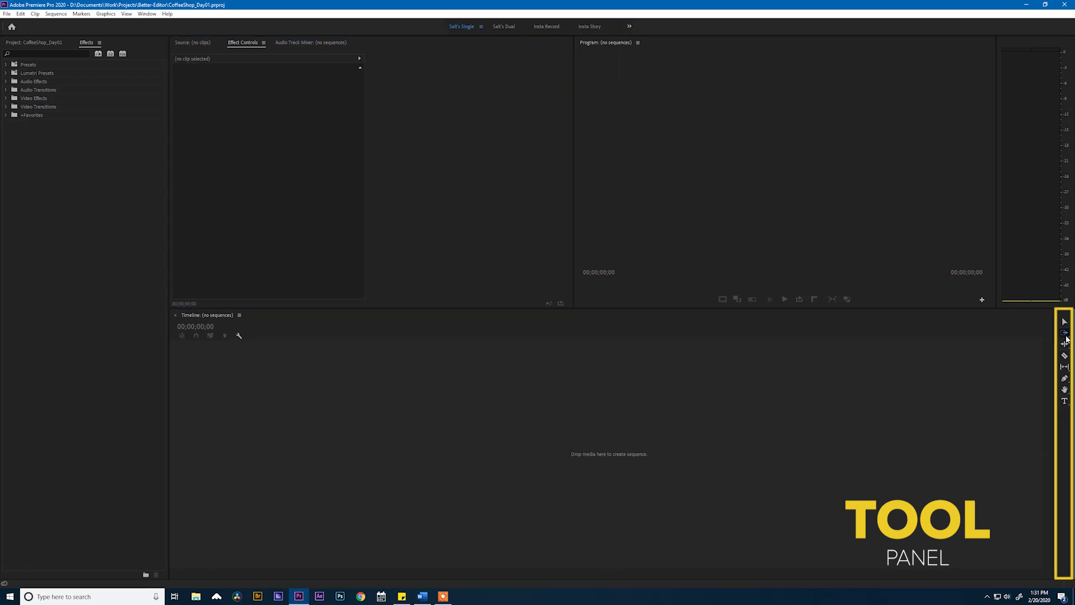
click(1064, 366)
click(1064, 379)
click(1065, 389)
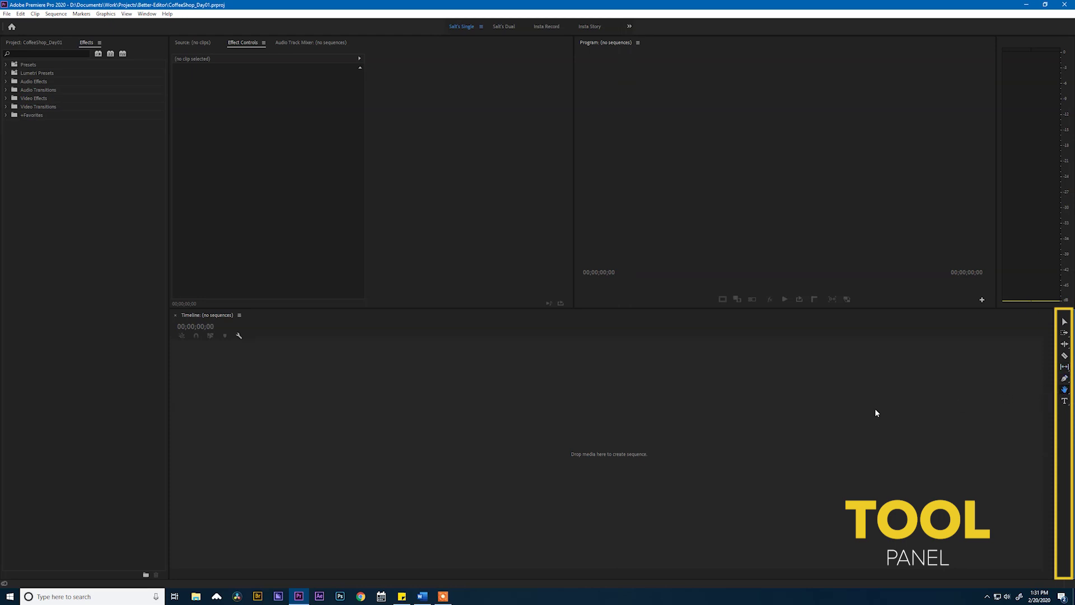
click(1058, 323)
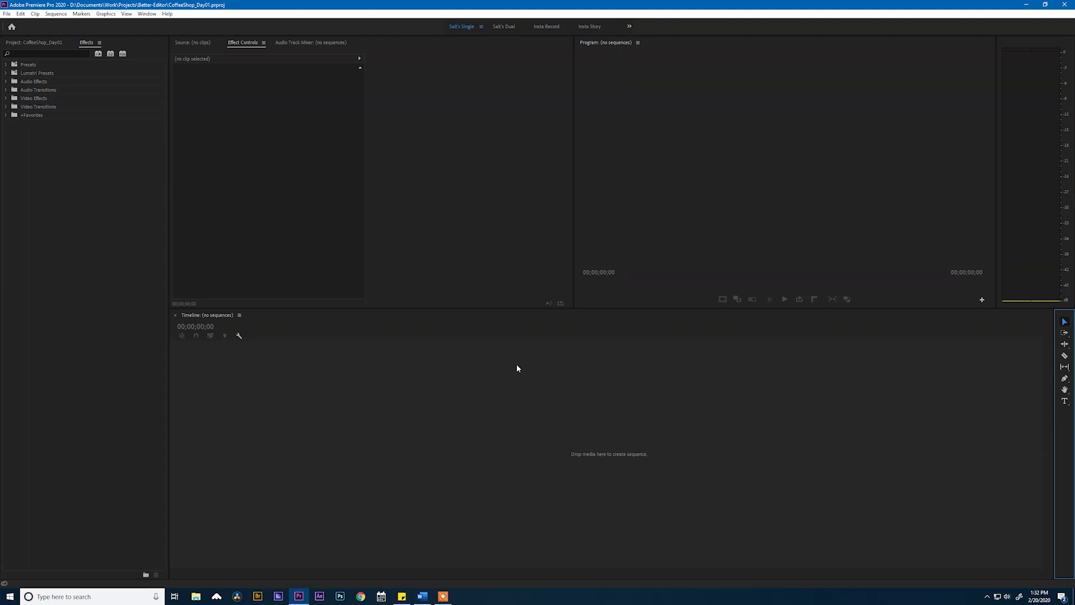
Browse to the Coffee-Barista-Footage folder on the MEDIA_RAID (M:) drive in the Media Browser and widen the browser by narrowing the audio meters.
click(146, 14)
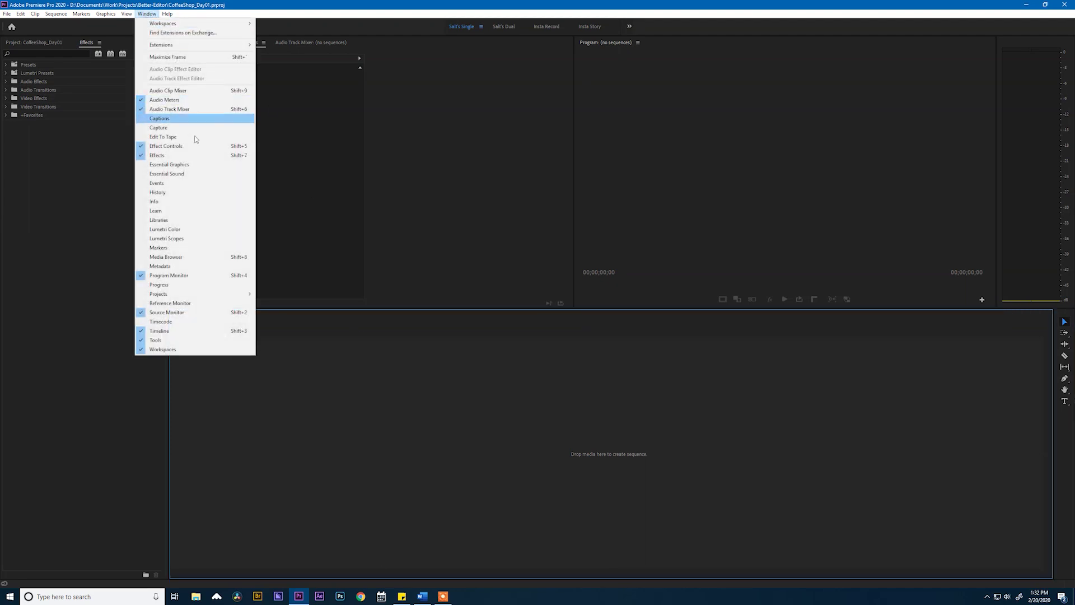
click(171, 258)
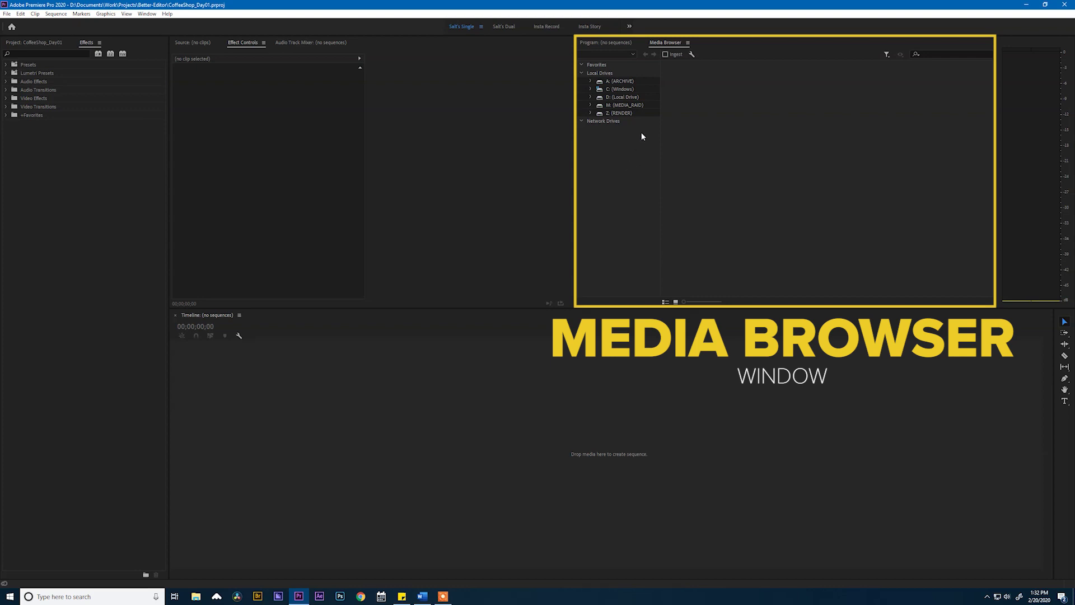
click(637, 105)
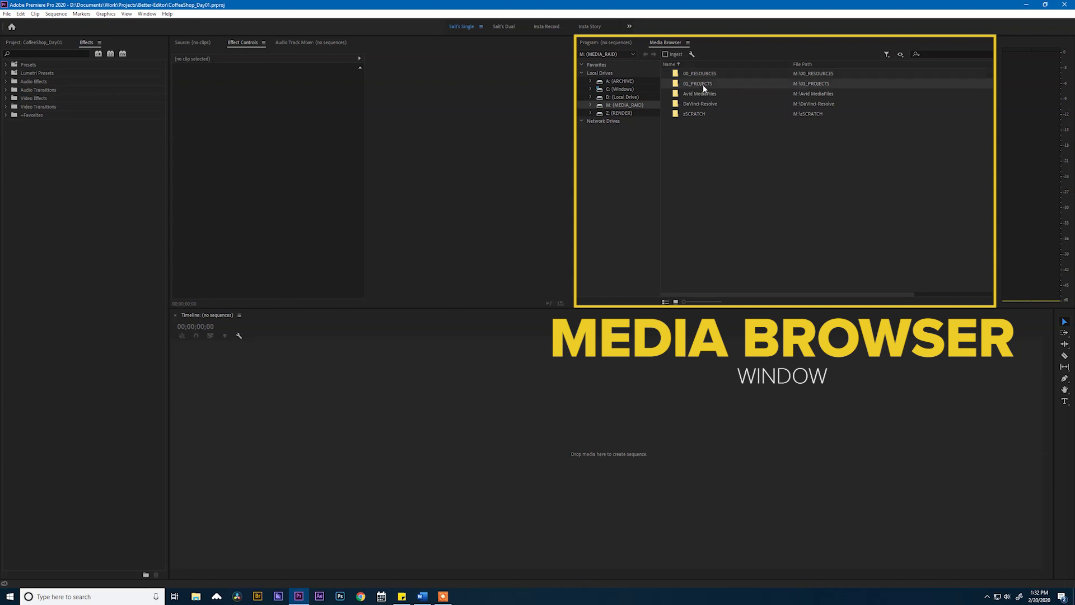
double_click(702, 84)
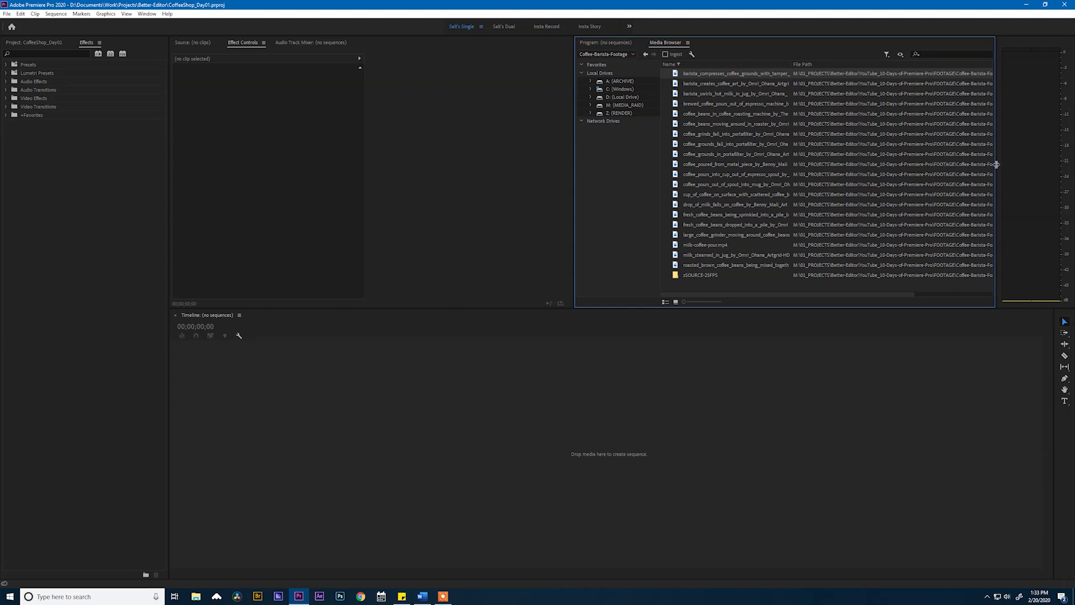
drag(997, 163, 1047, 164)
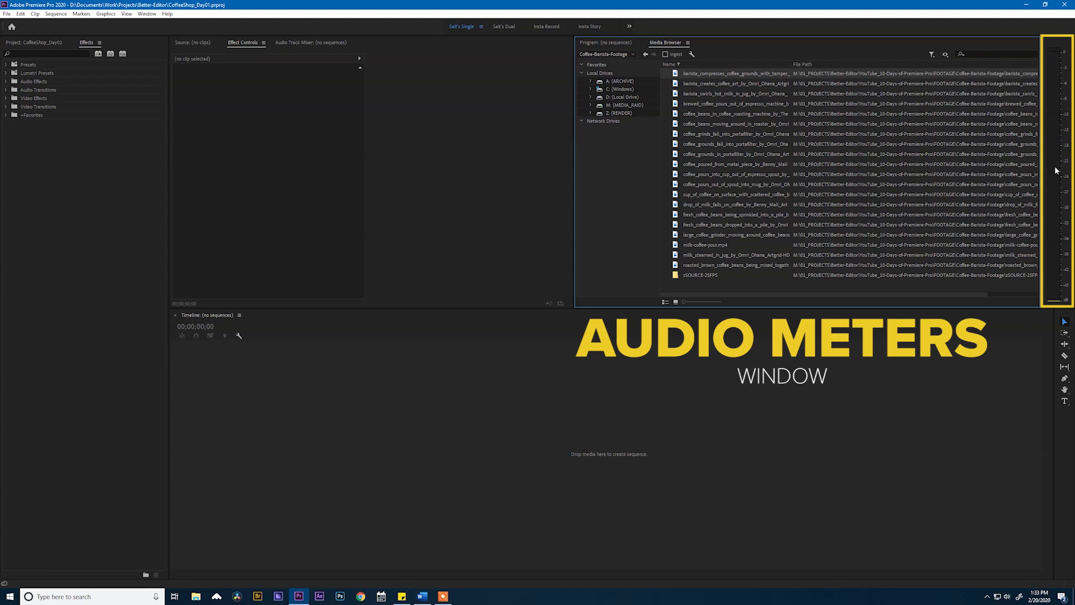
Create a bin named +Sequences in the CoffeeShop_Day01 project.
click(25, 43)
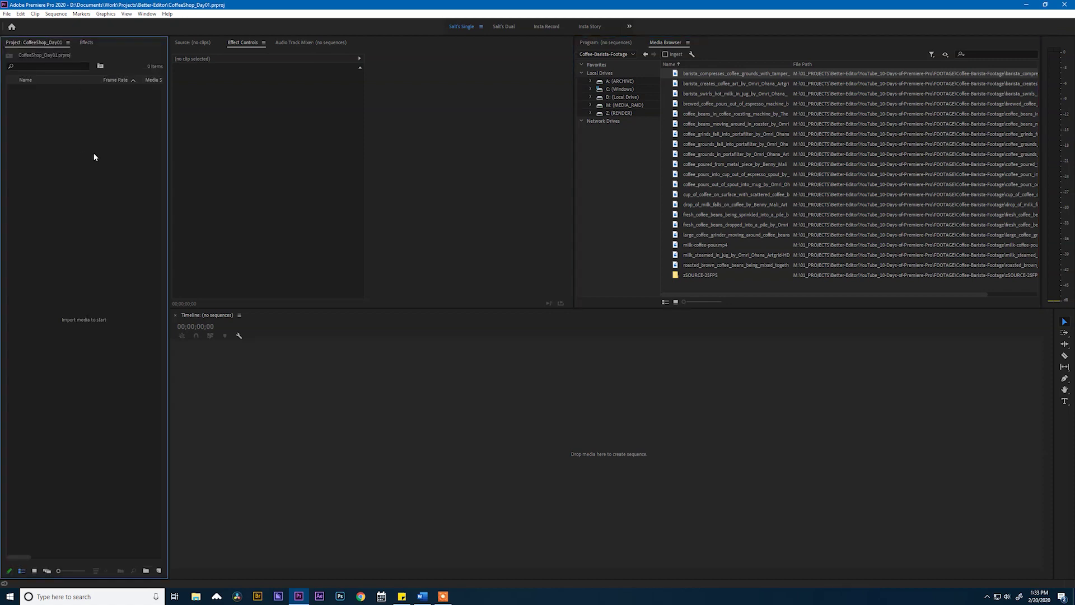
key(ctrl+/)
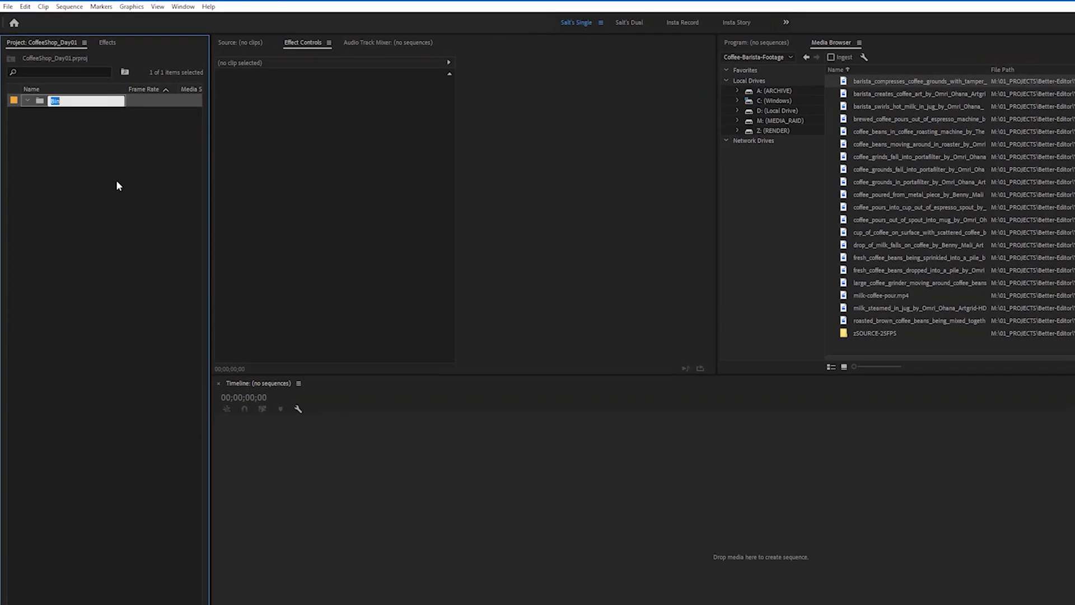
text(+Sequences)
key(Tab)
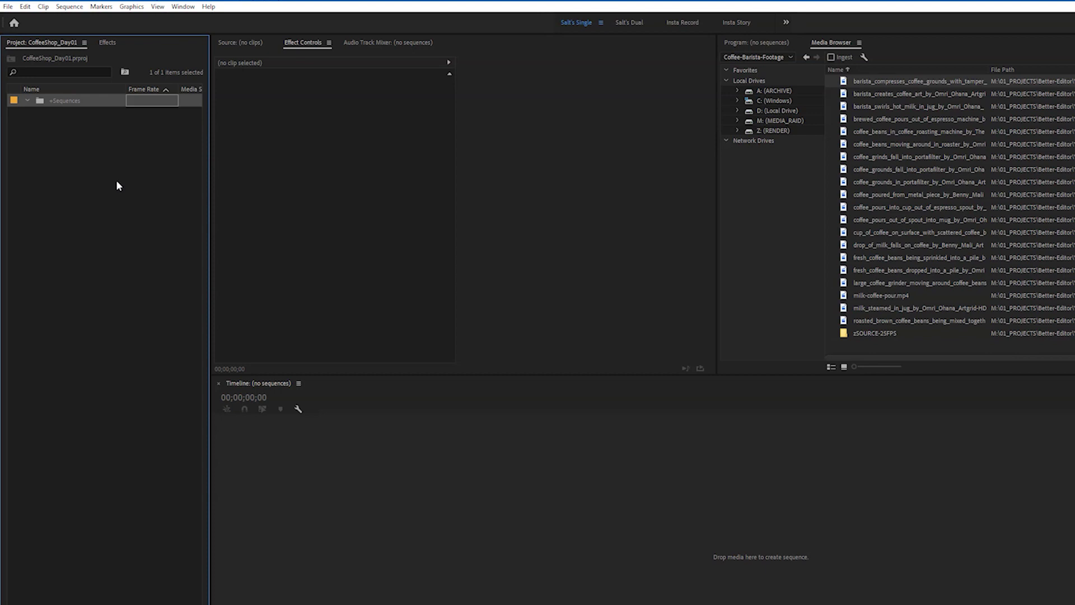
Add two bins named FOOTAGE and AUDIO inside the +Sequences bin.
key(ctrl+b)
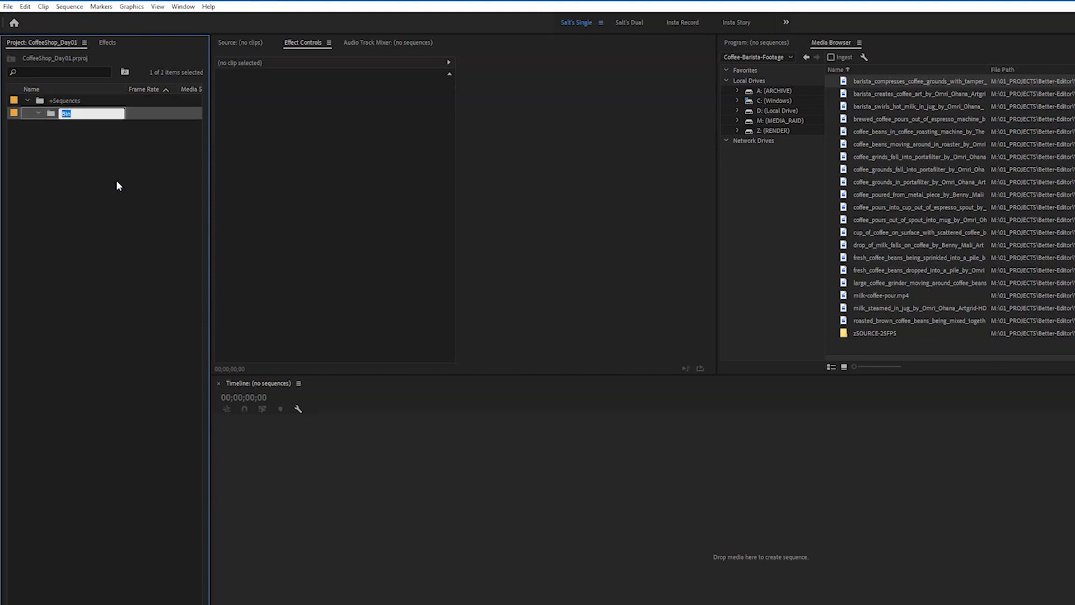
text(FOOTAGE)
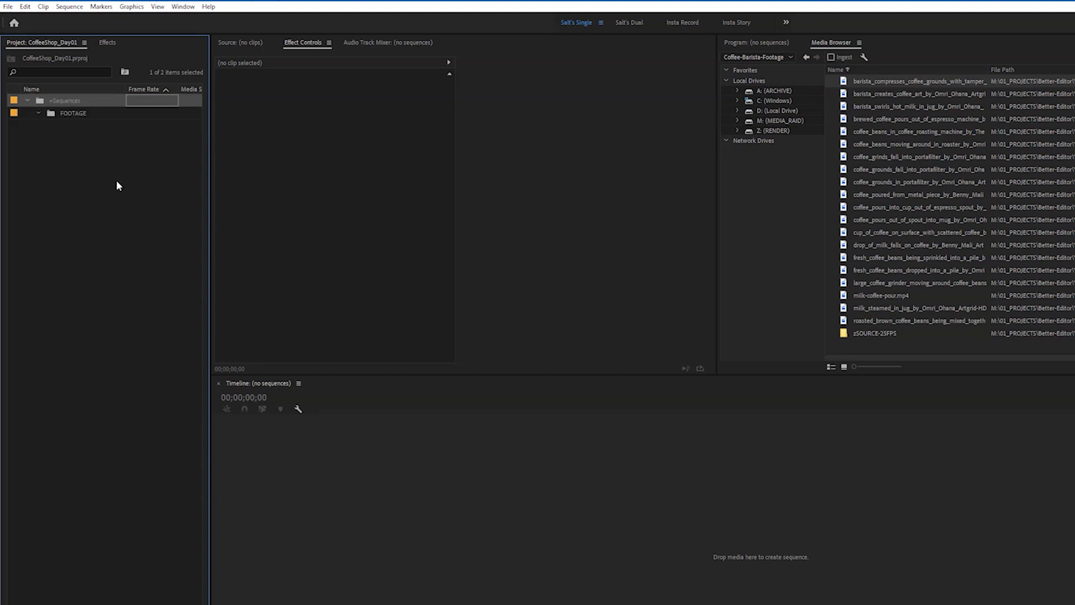
key(Return)
key(ctrl+b)
text(AUDIO)
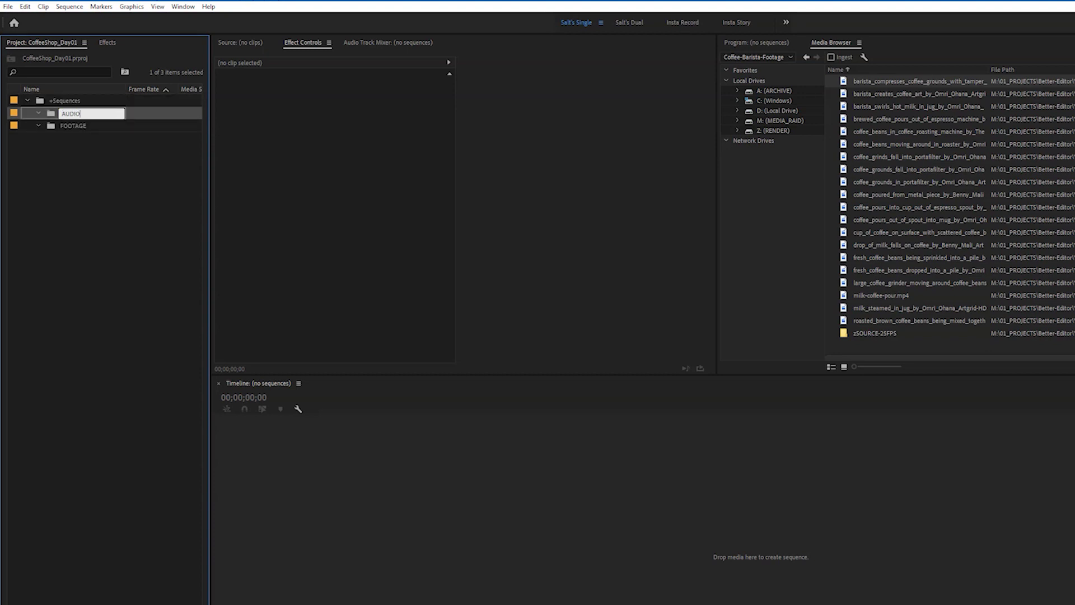
key(Return)
Create a bin named GFX and move it out to the project's root level.
key(ctrl+b)
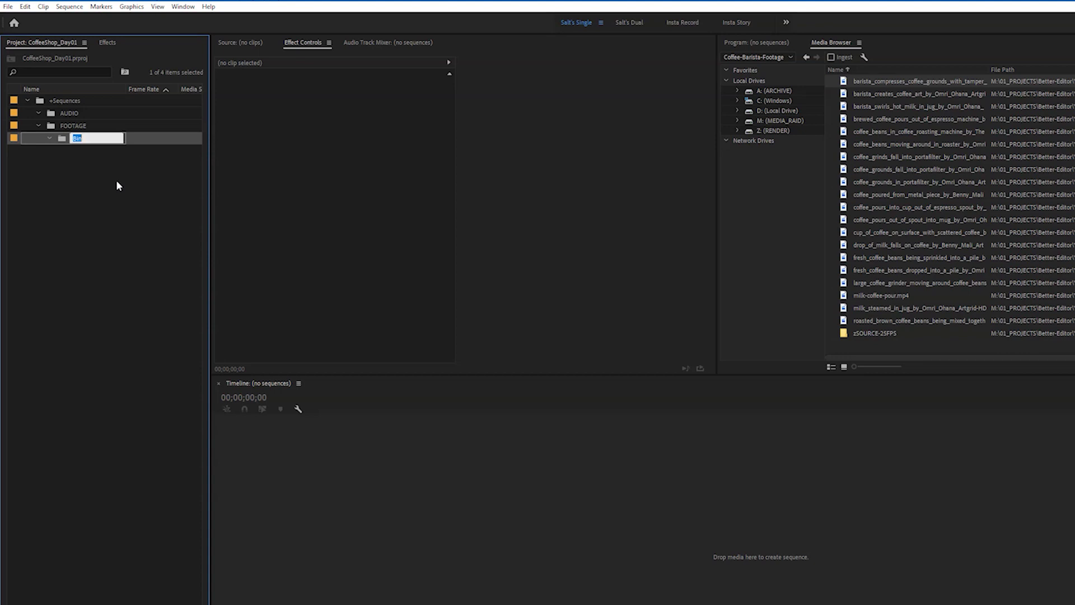
text(GFX)
key(Tab)
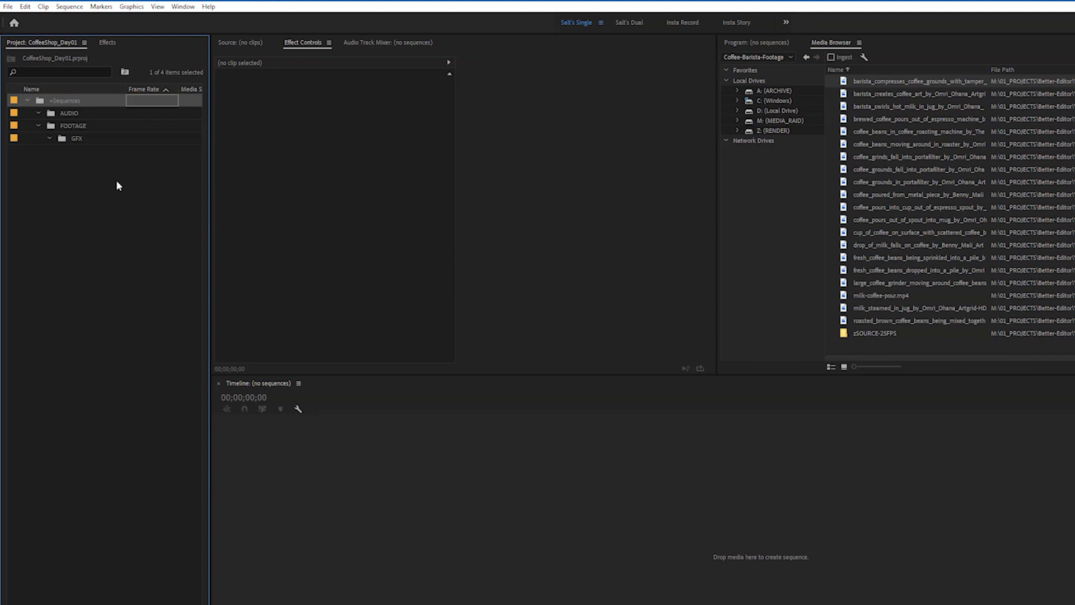
drag(68, 139, 54, 156)
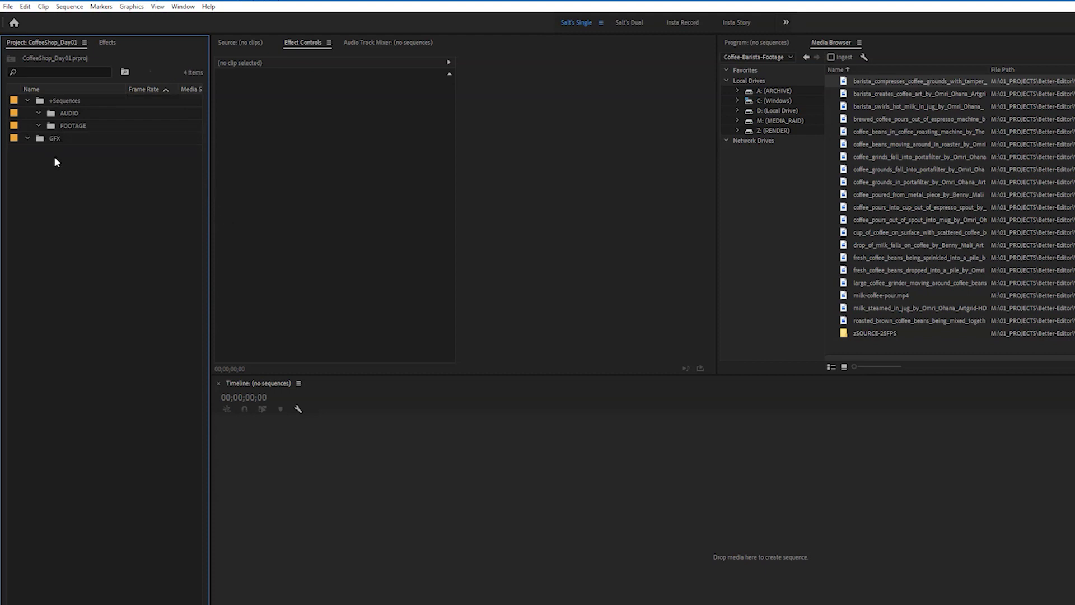
Move the AUDIO and FOOTAGE bins out of +Sequences to the project's root level.
click(56, 114)
shift+click(53, 126)
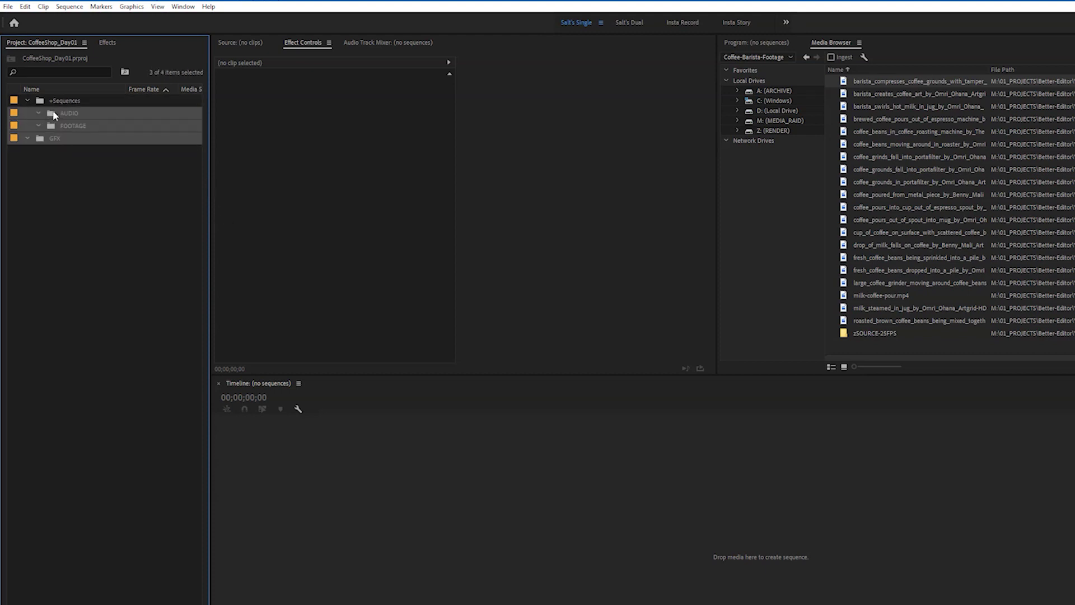
click(44, 180)
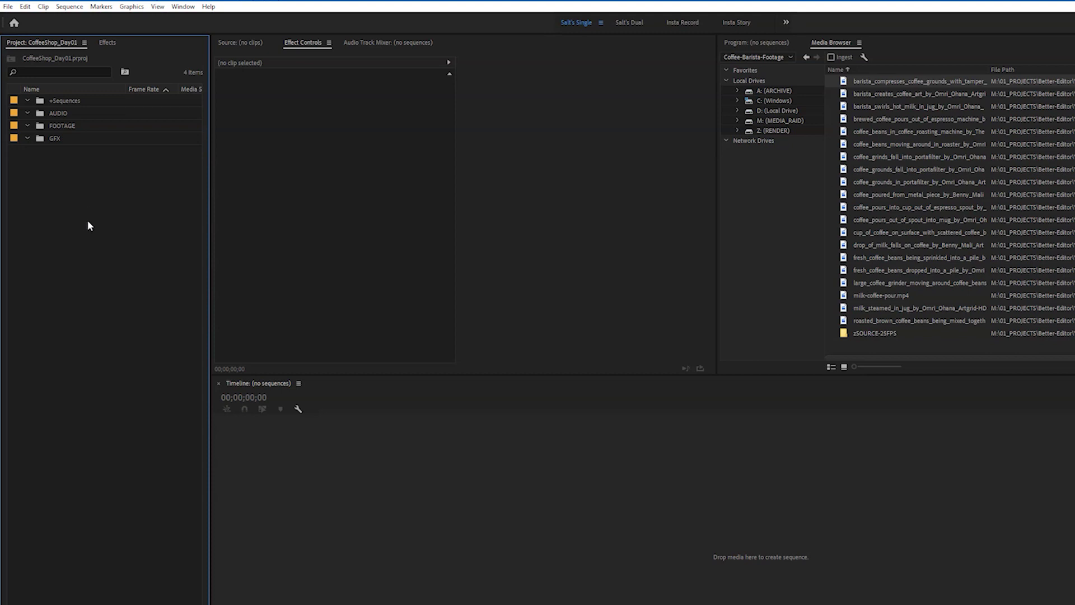
Create a bin named zOLD and place it inside the +Sequences bin.
key(ctrl+b)
text(zOLD)
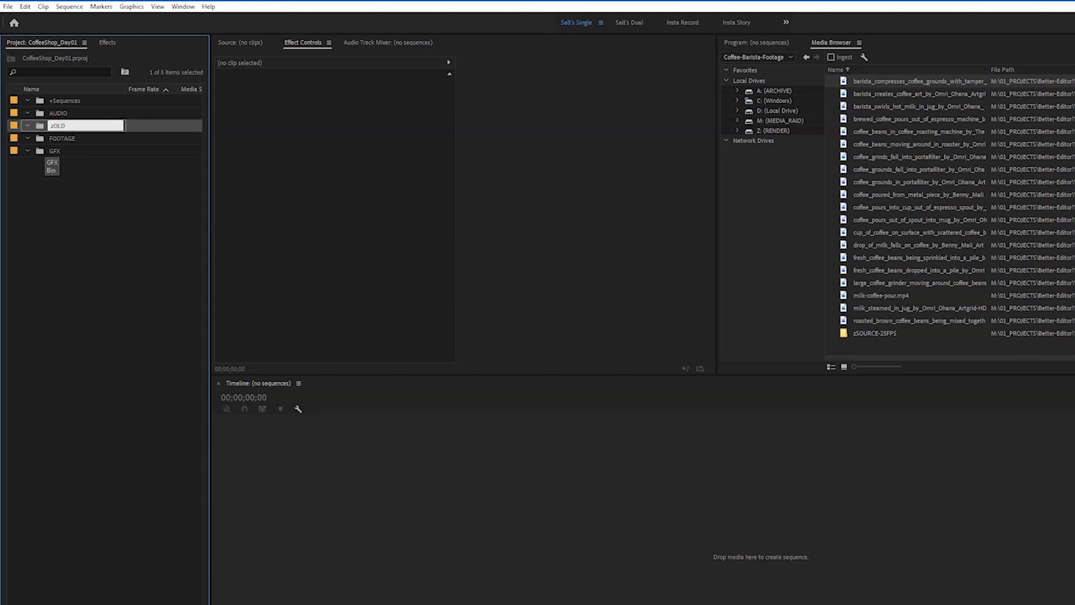
key(Return)
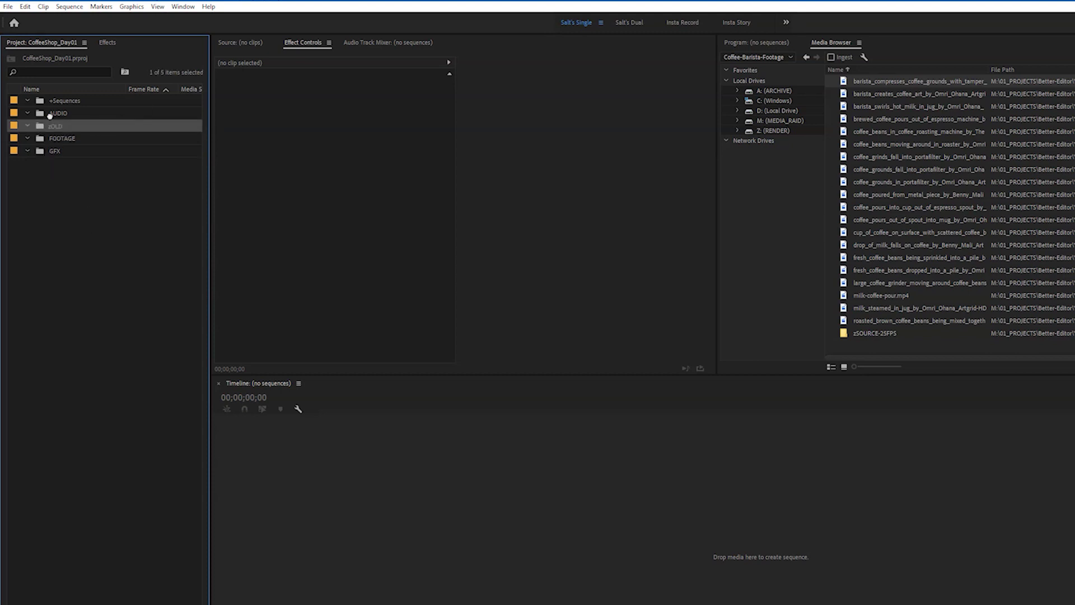
drag(50, 115, 59, 104)
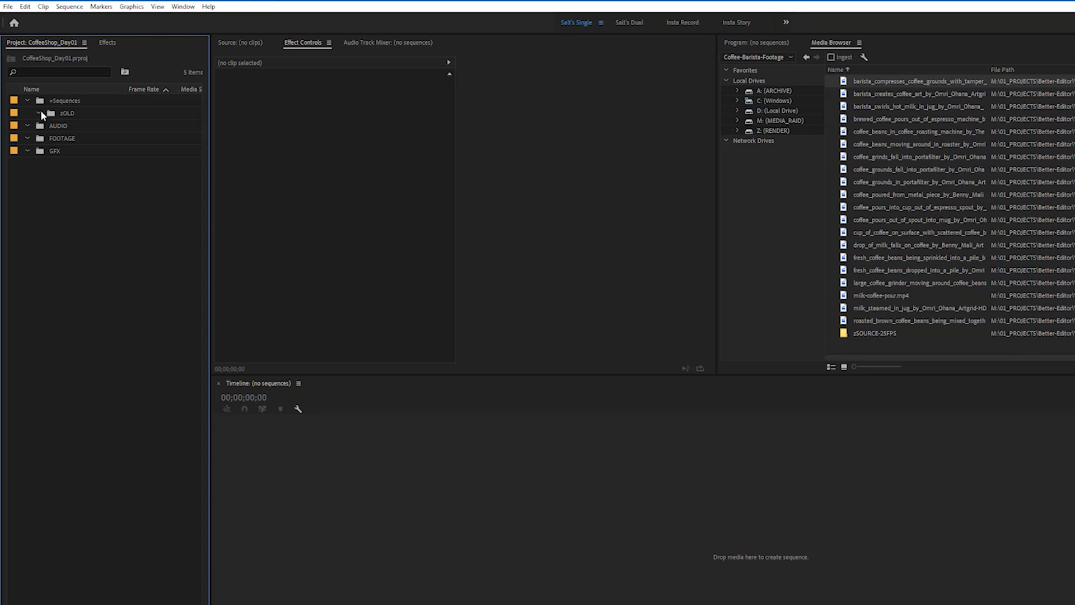
Add a bin named xWorking inside the +Sequences bin and save the project.
click(40, 111)
click(46, 105)
key(ctrl+slash)
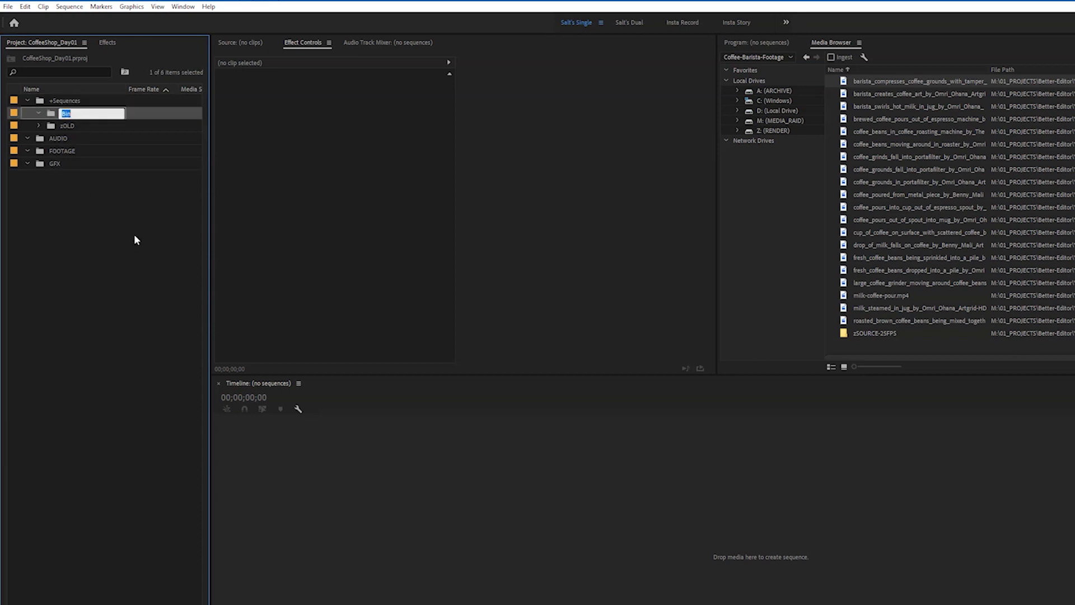
text(xWorking)
key(Return)
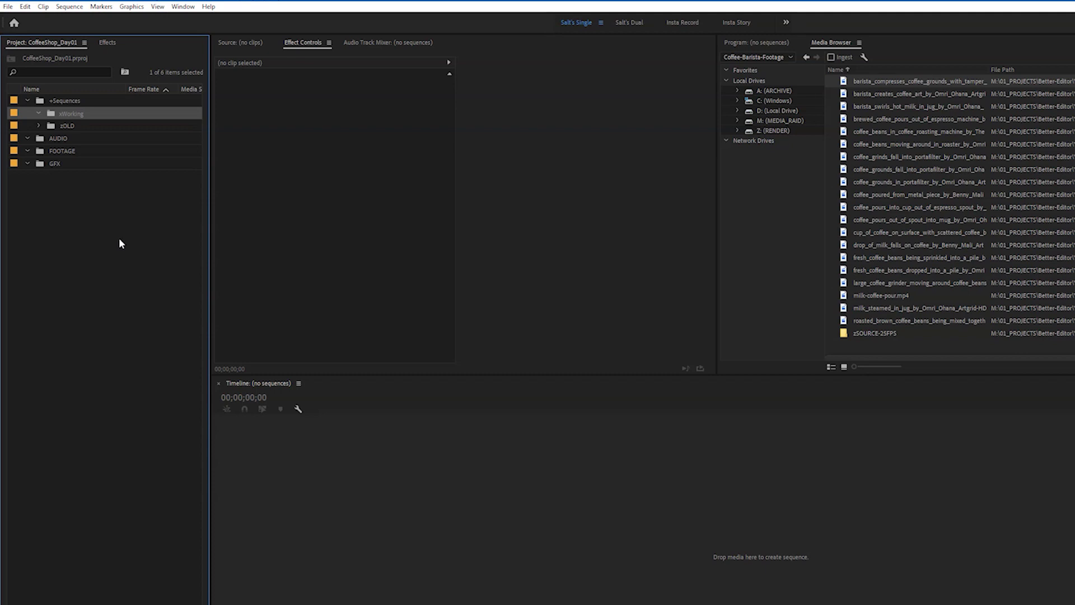
click(120, 243)
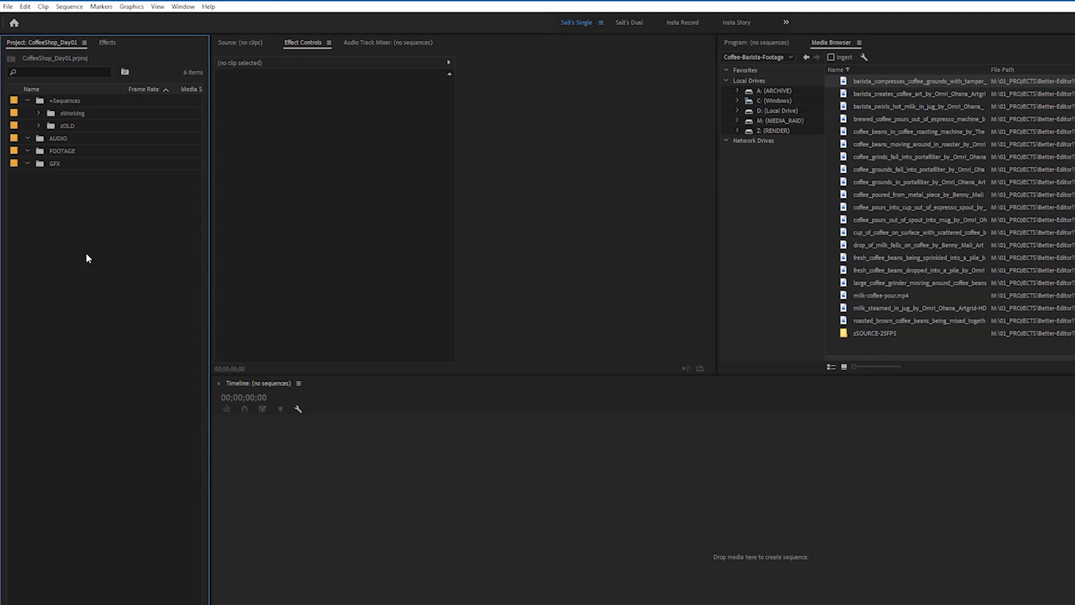
key(ctrl+s)
right_click(81, 243)
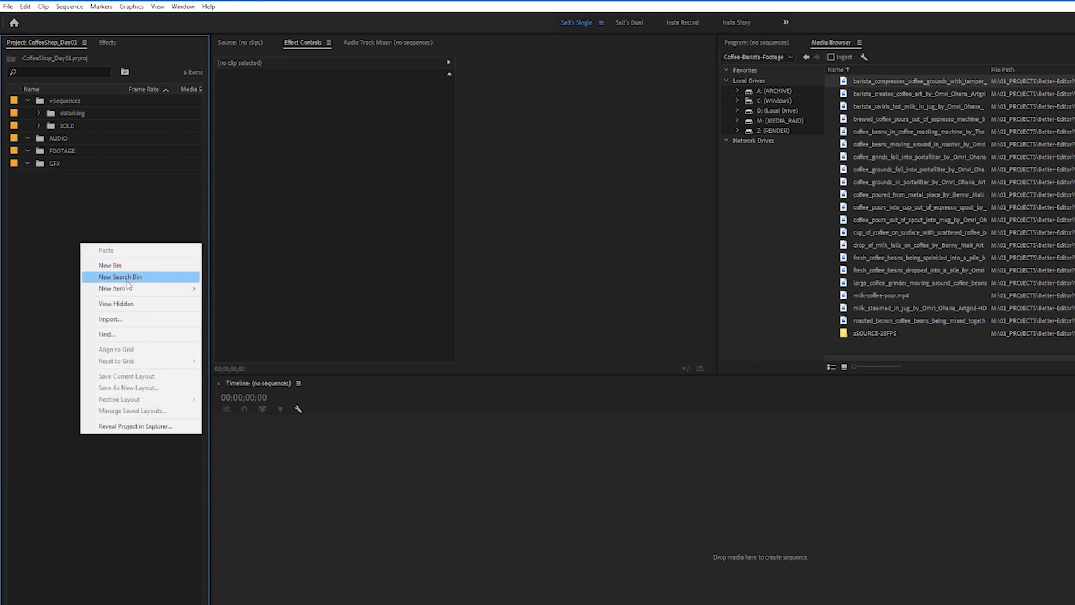
mouse_move(145, 292)
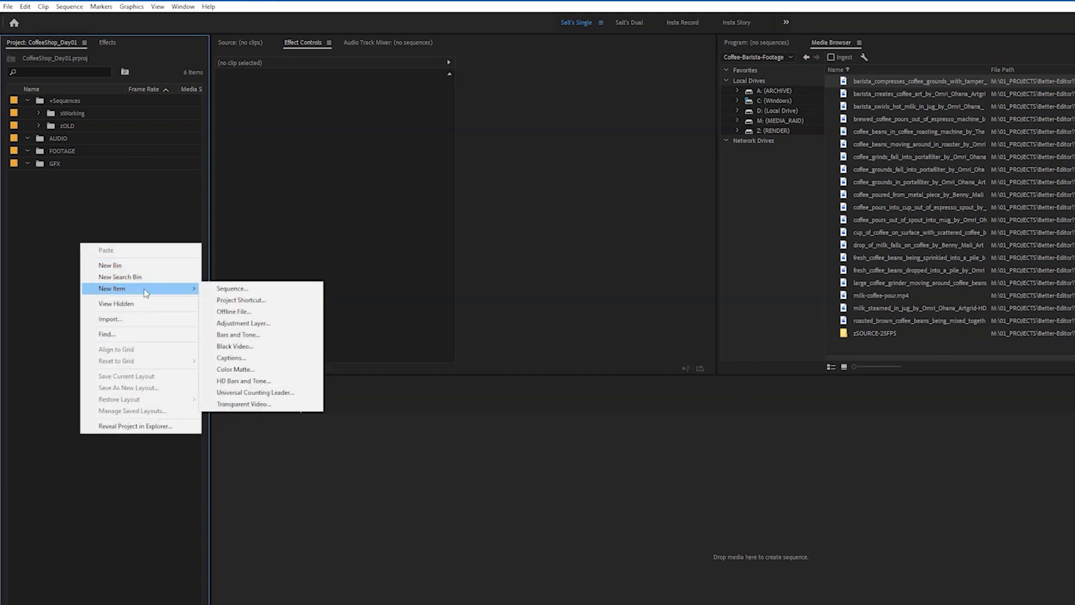
click(223, 289)
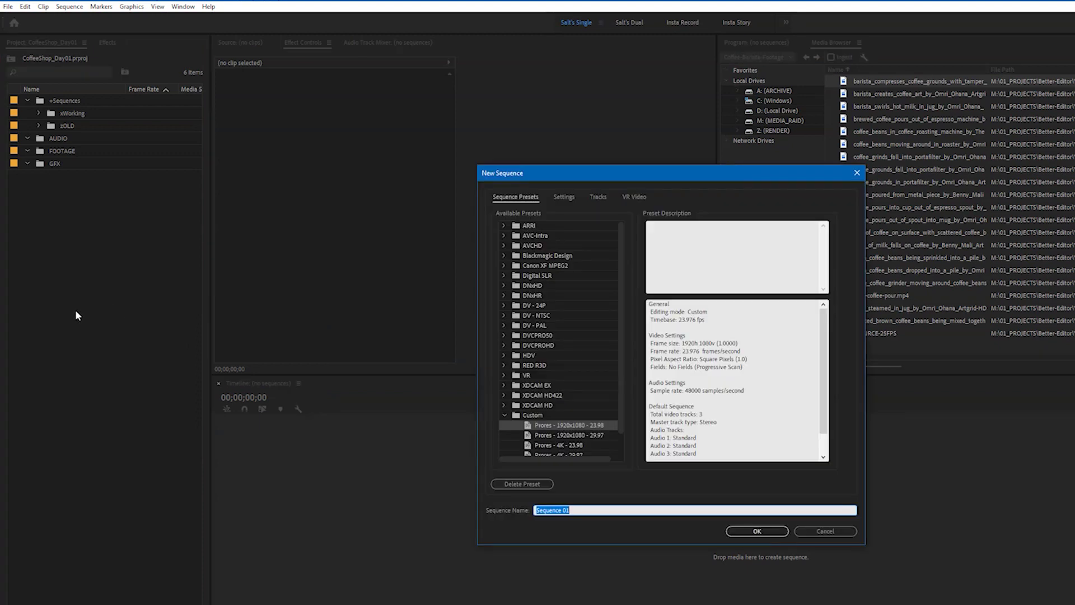
click(826, 531)
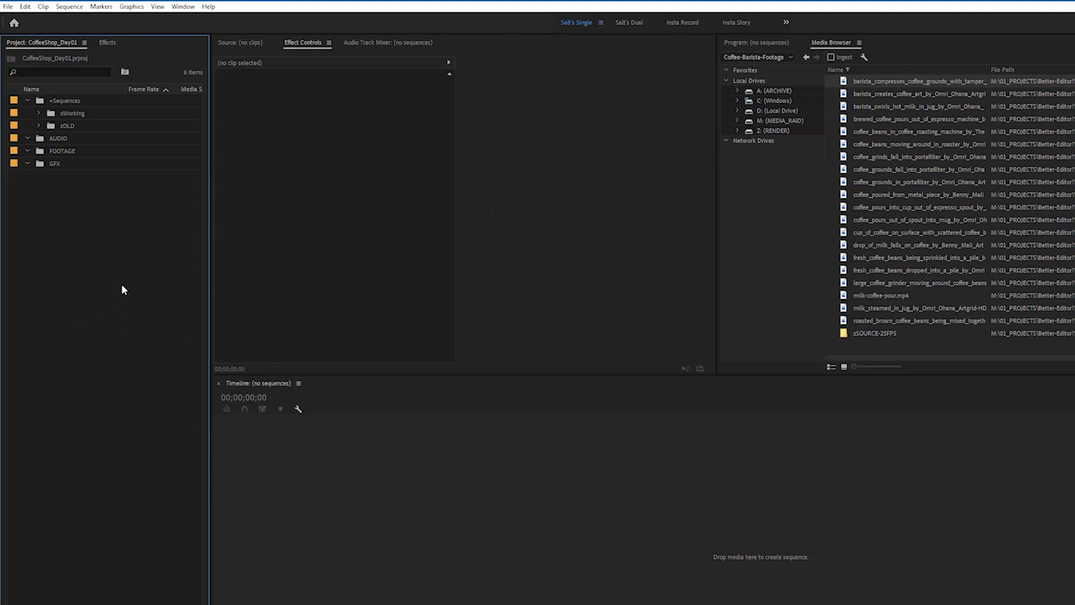
Start a new sequence and examine its custom ProRes presets, editing modes and video preview file formats.
key(ctrl+n)
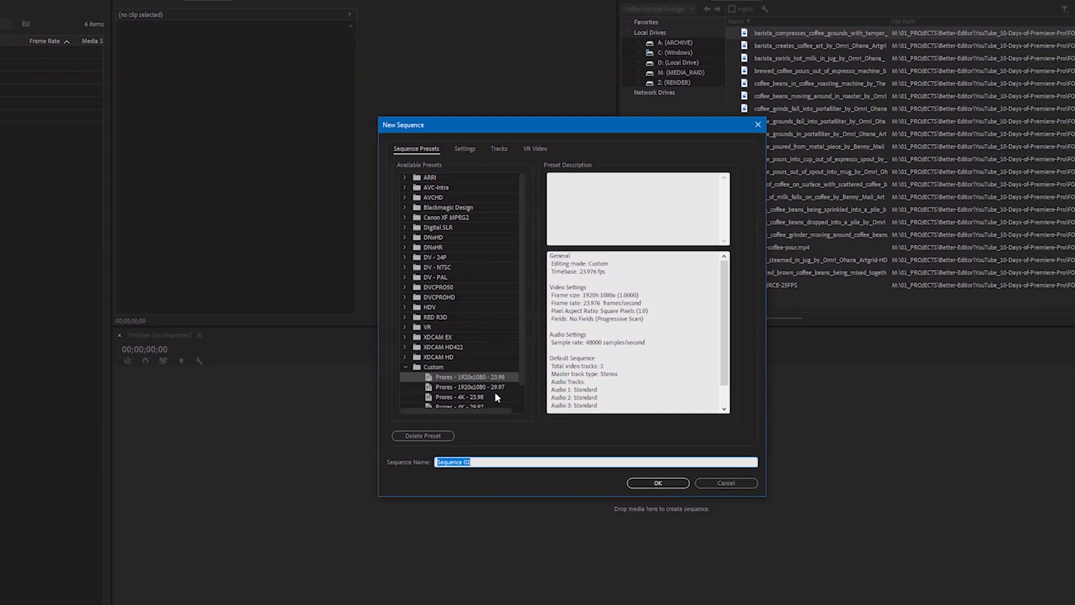
scroll(495, 396, down, 2)
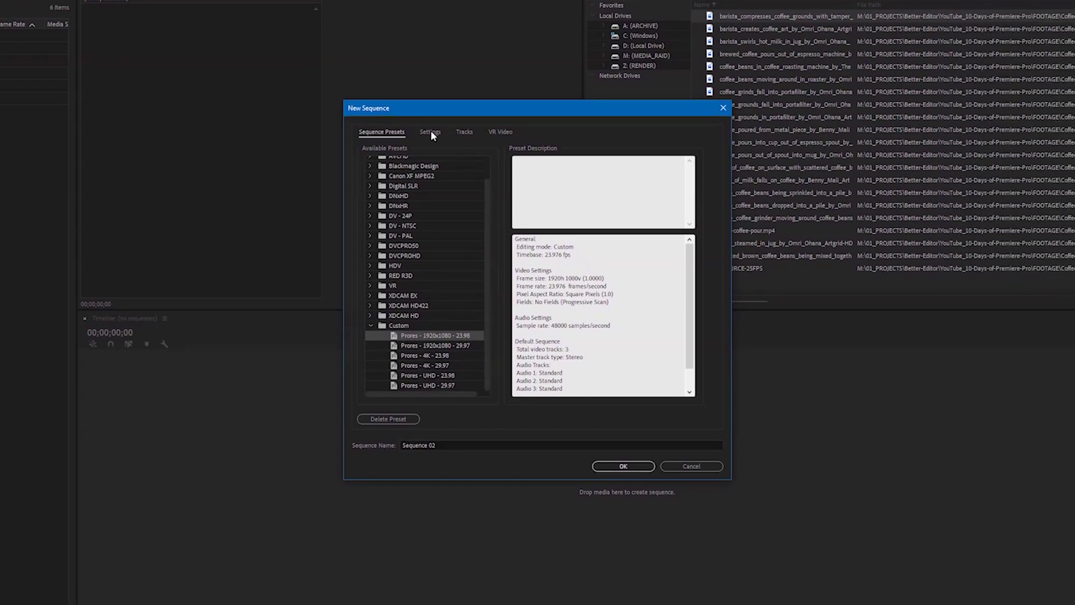
click(429, 133)
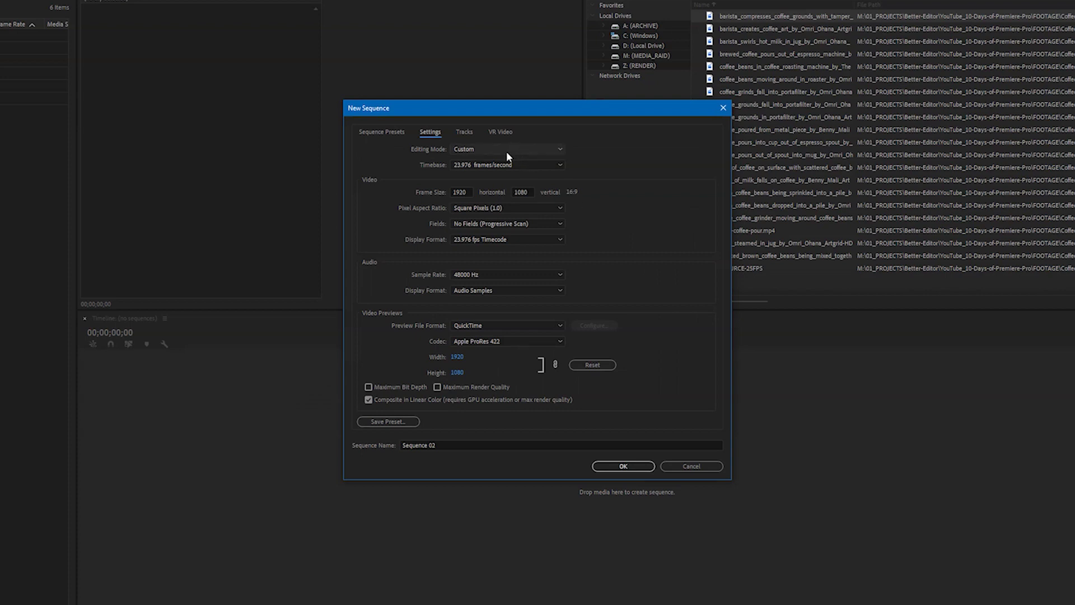
click(488, 149)
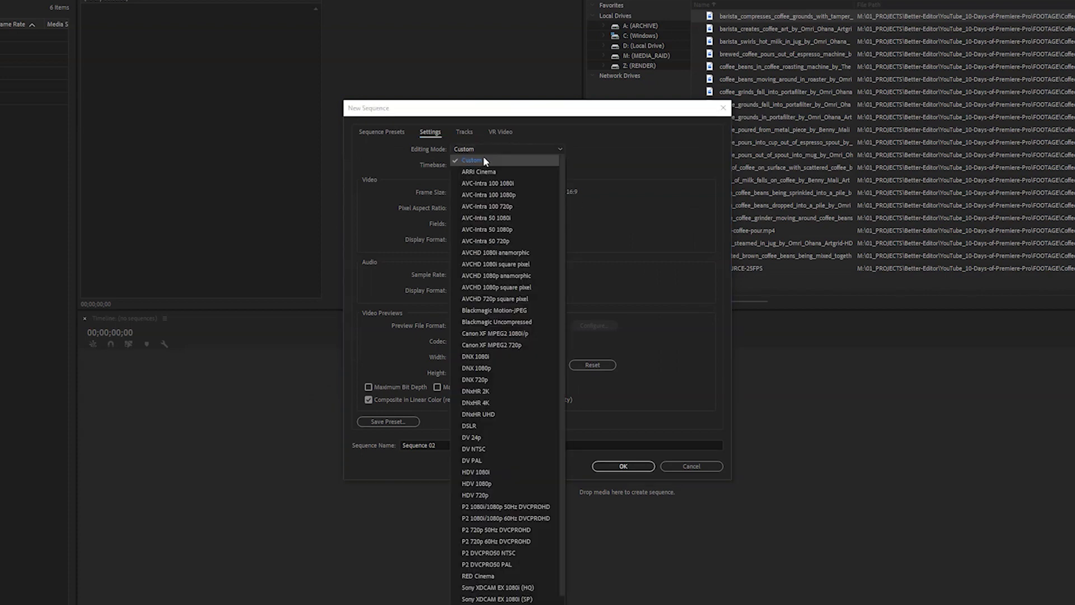
click(482, 151)
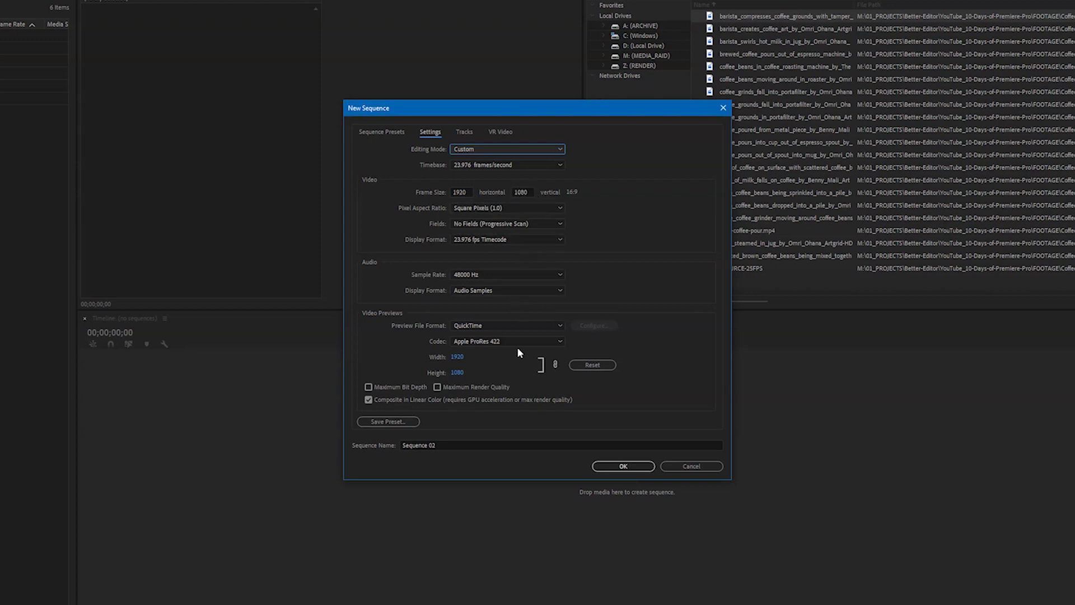
click(515, 326)
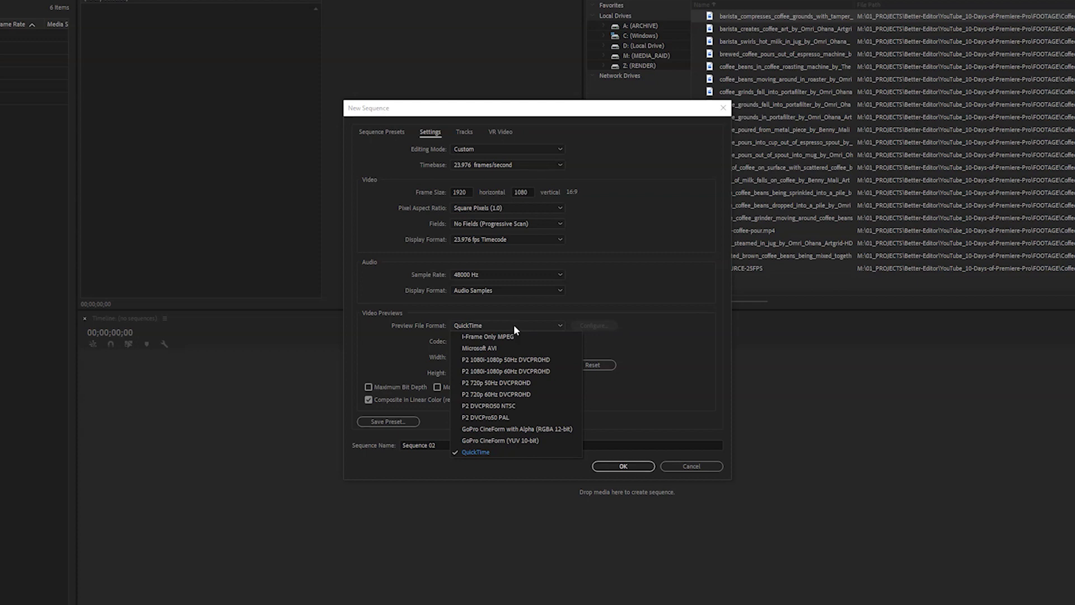
click(610, 312)
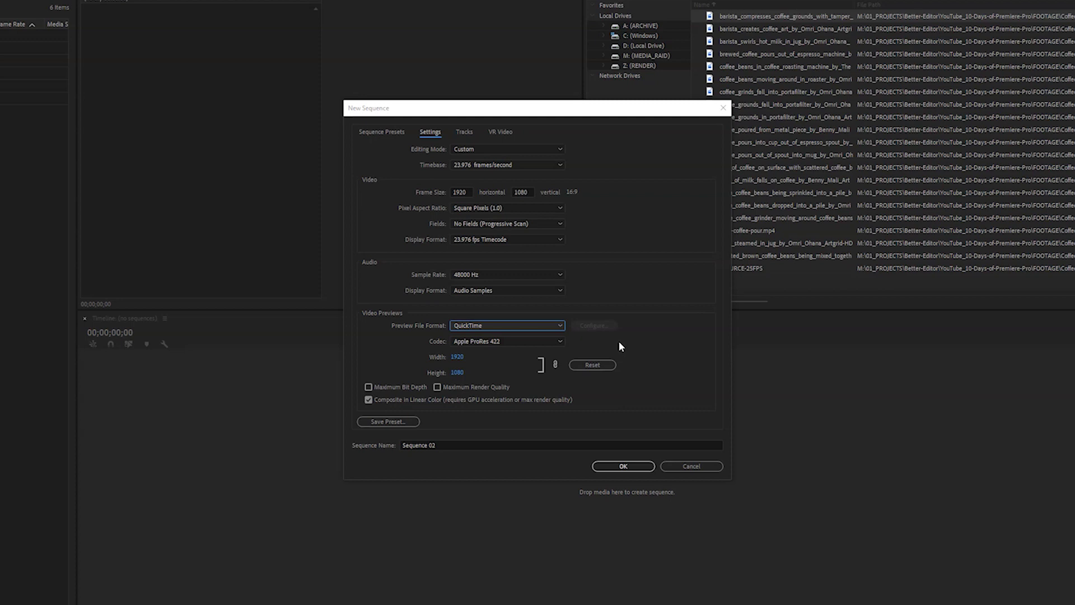
click(380, 131)
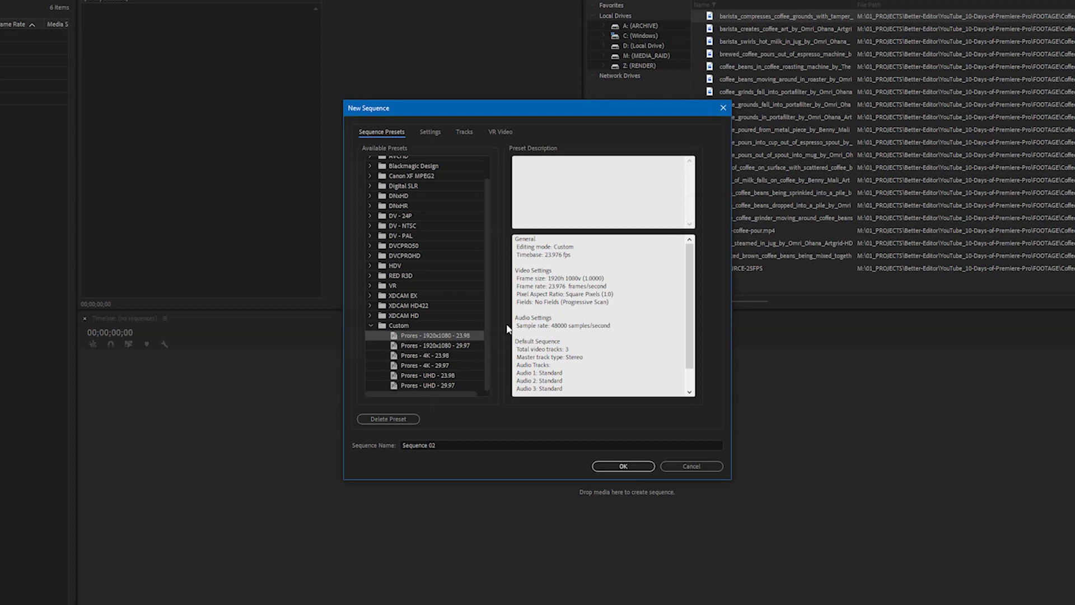
scroll(488, 330, up, 1)
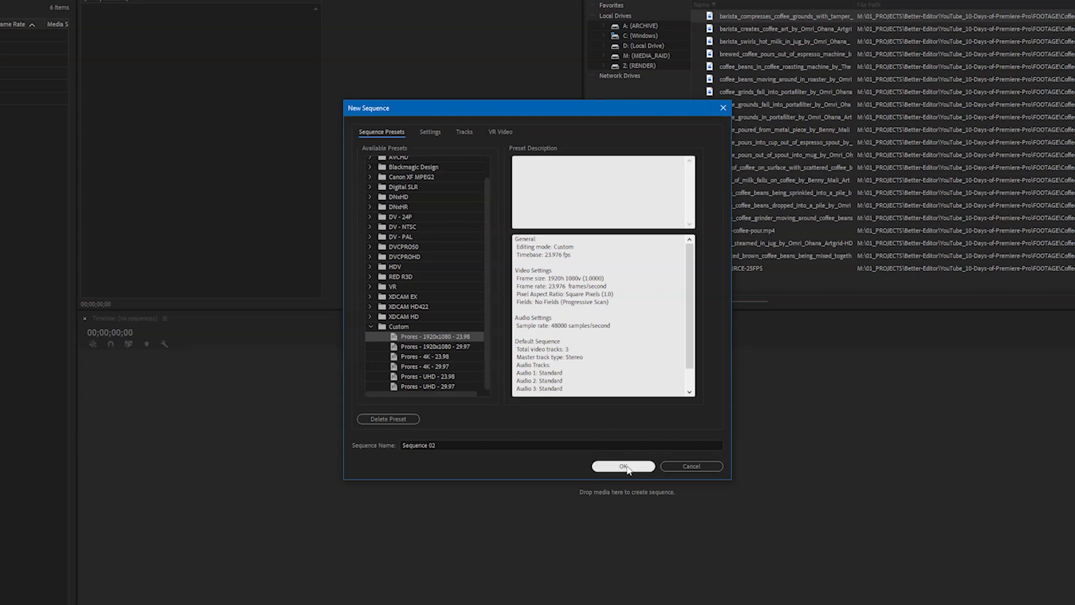
Create the sequence as CoffeeShopPromo_v1 using the custom Prores - 1920x1080 - 23.98 preset.
click(453, 445)
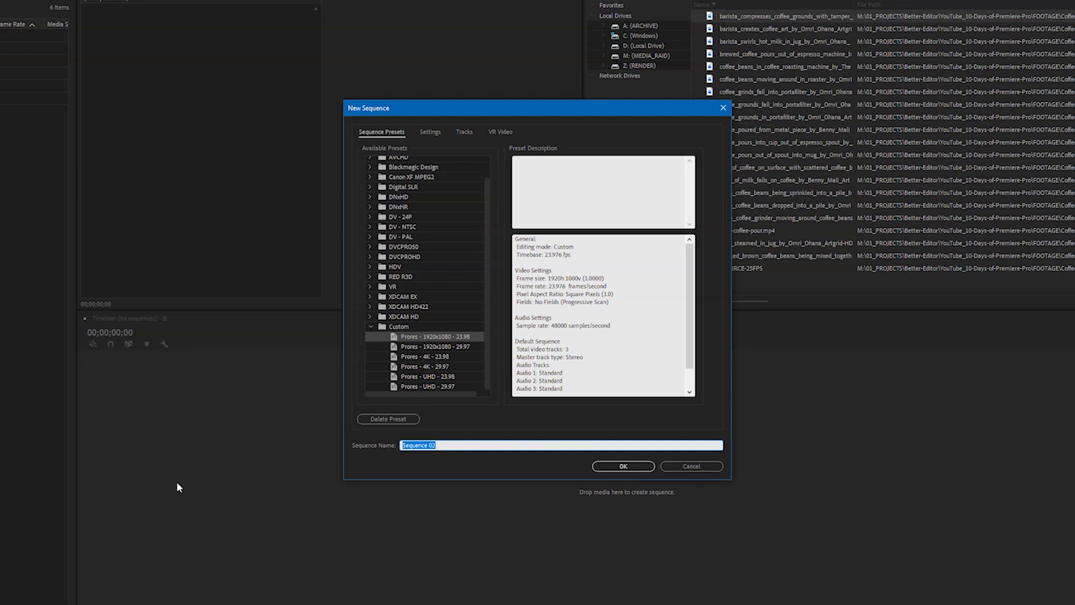
text(CoffeeShopPromo_v1)
click(621, 465)
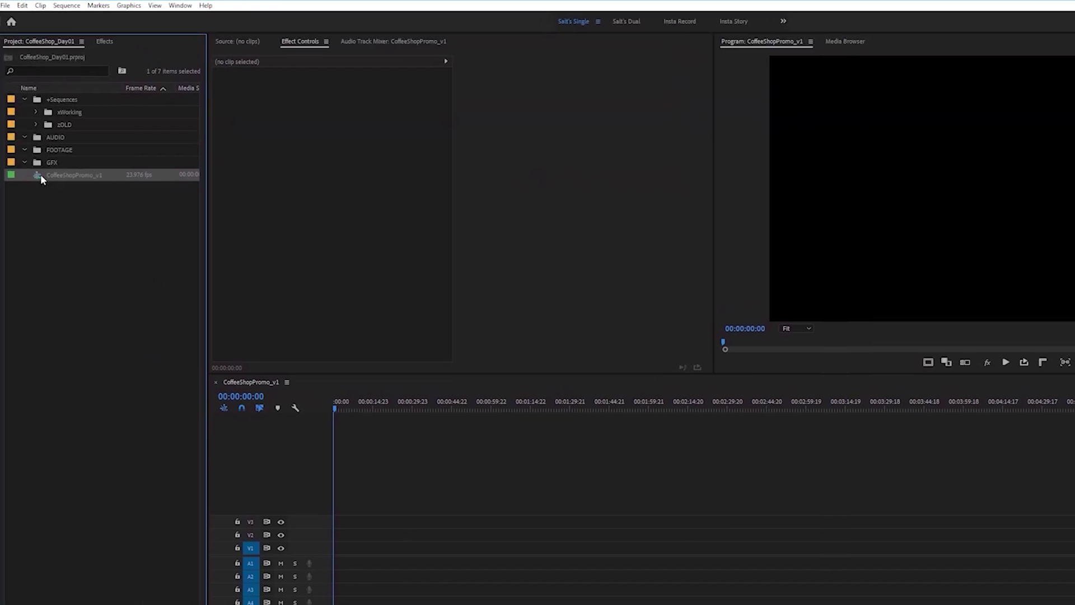
Move the CoffeeShopPromo_v1 sequence into the +Sequences bin and sort the project items by name.
drag(41, 177, 70, 106)
click(100, 270)
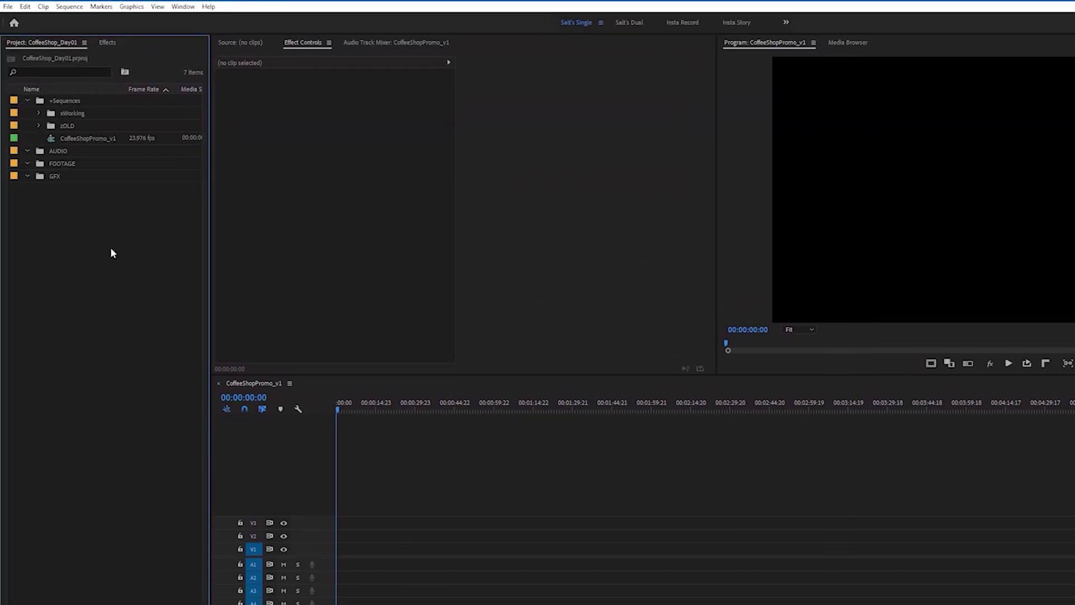
click(63, 89)
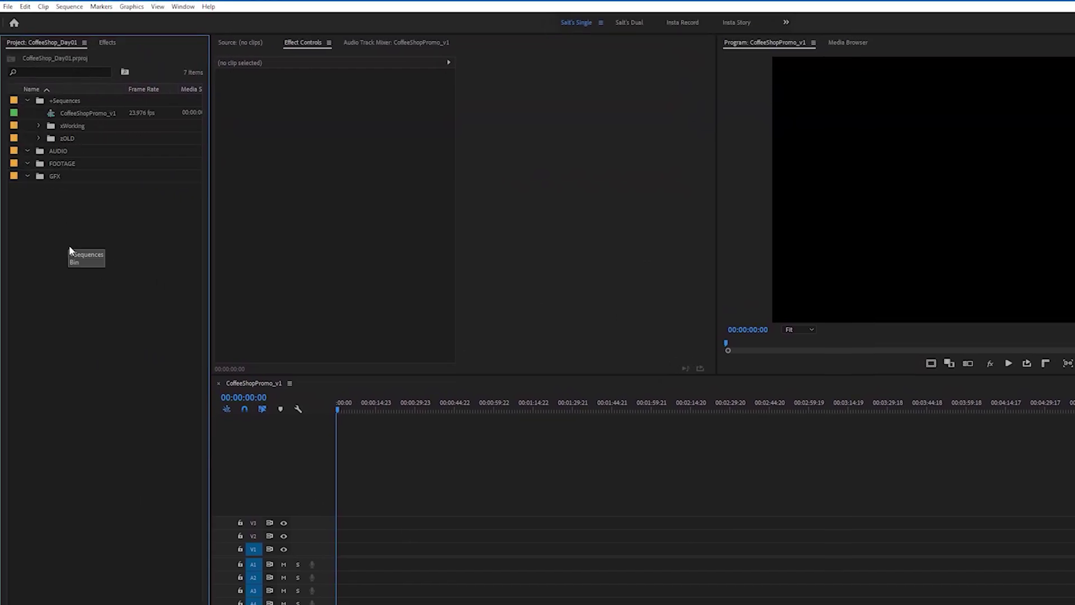